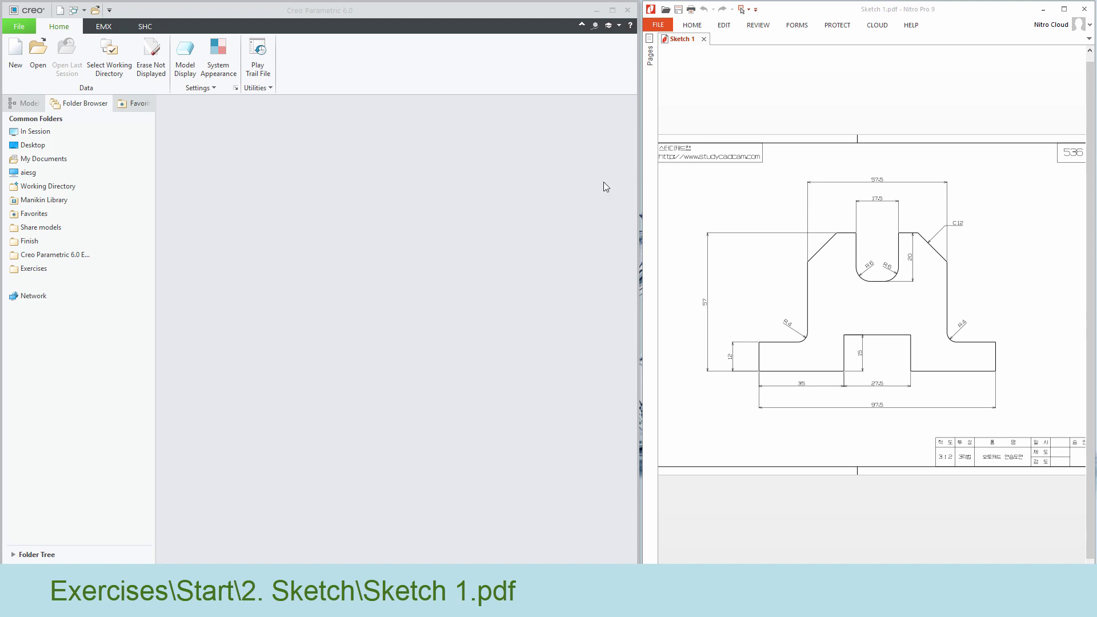
Create a new Sketch file named s2d0001.
left_click(15, 54)
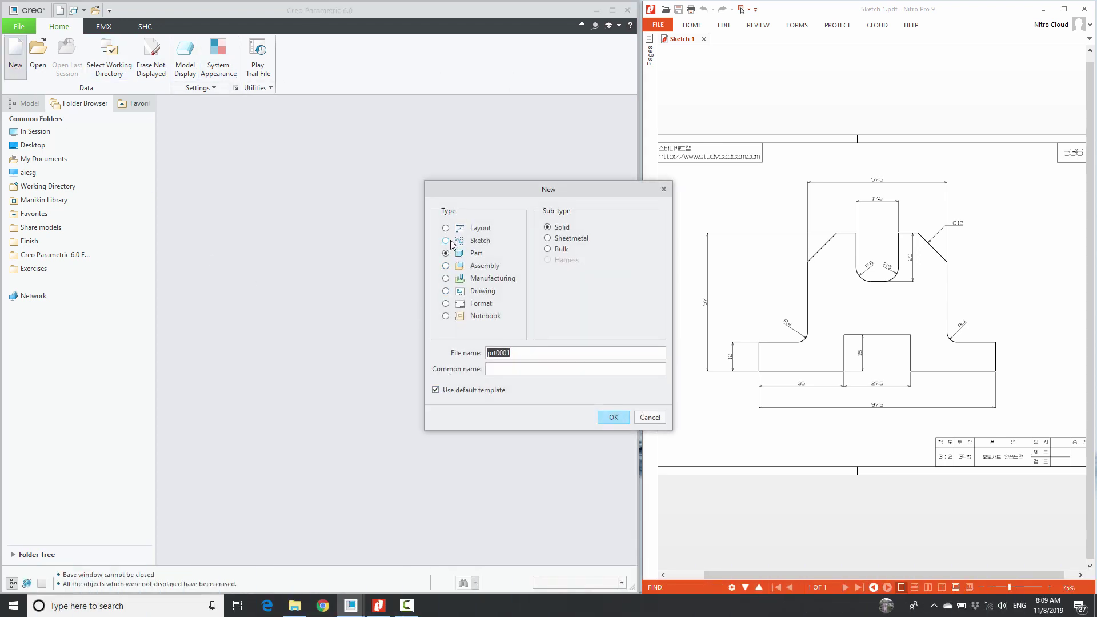
left_click(451, 241)
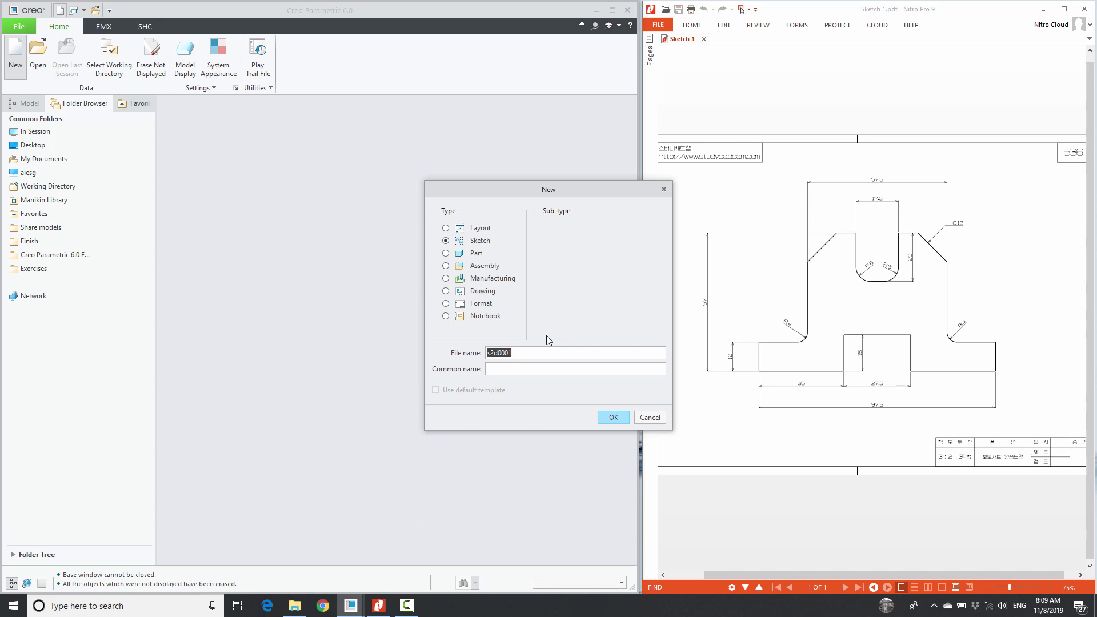
left_click(620, 418)
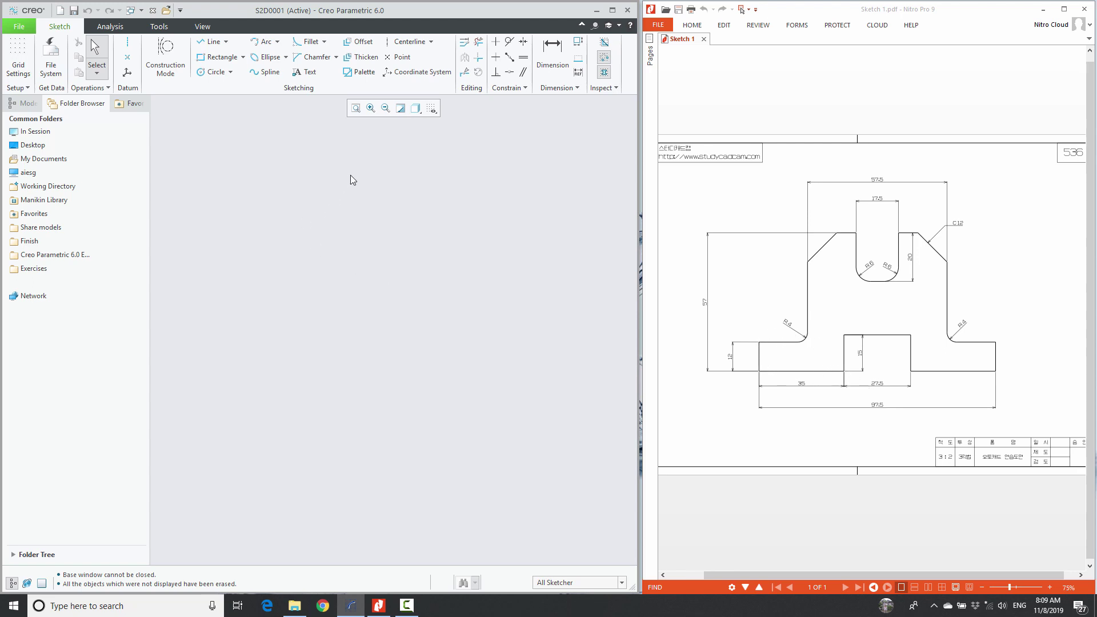
Draw a vertical centerline and maximize the Creo window.
left_click(393, 43)
left_click(421, 236)
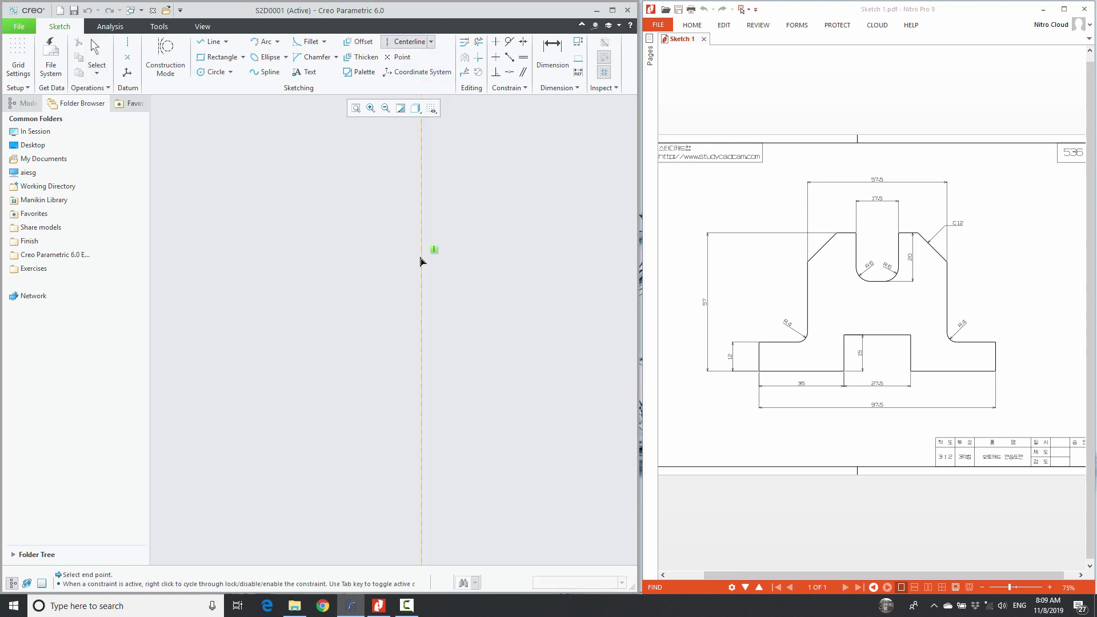
left_click(426, 277)
middle_click(355, 342)
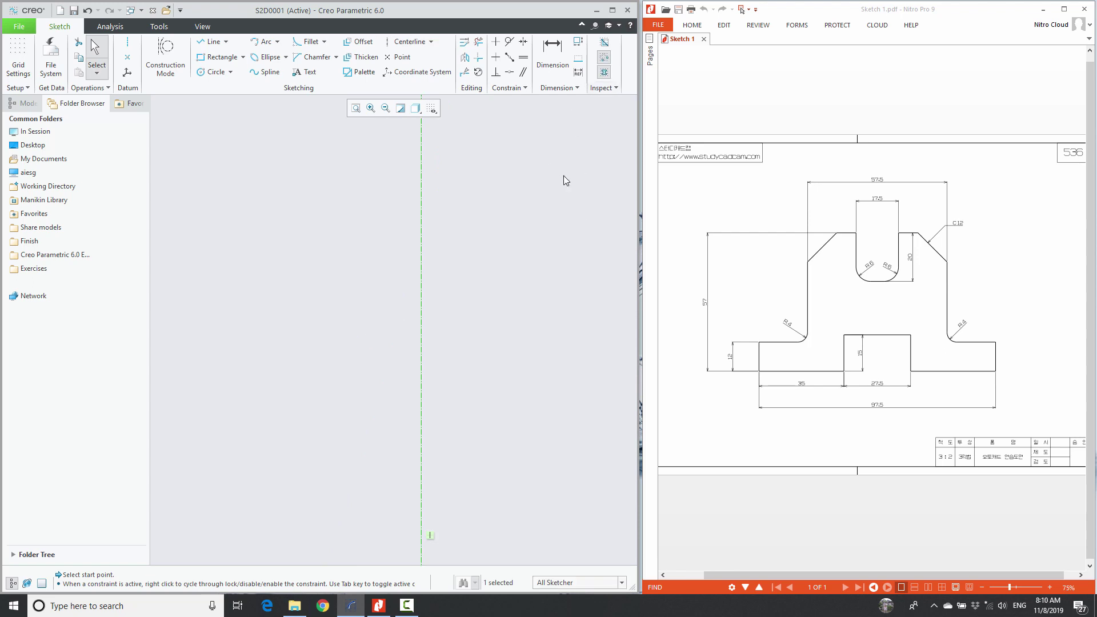
left_click(612, 10)
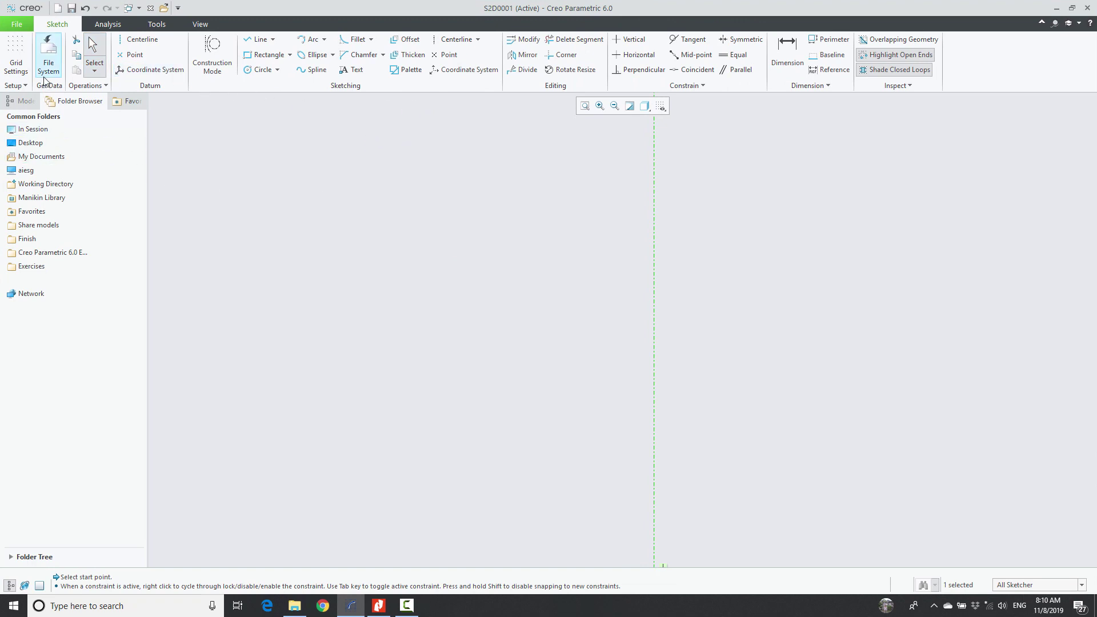
left_click(23, 63)
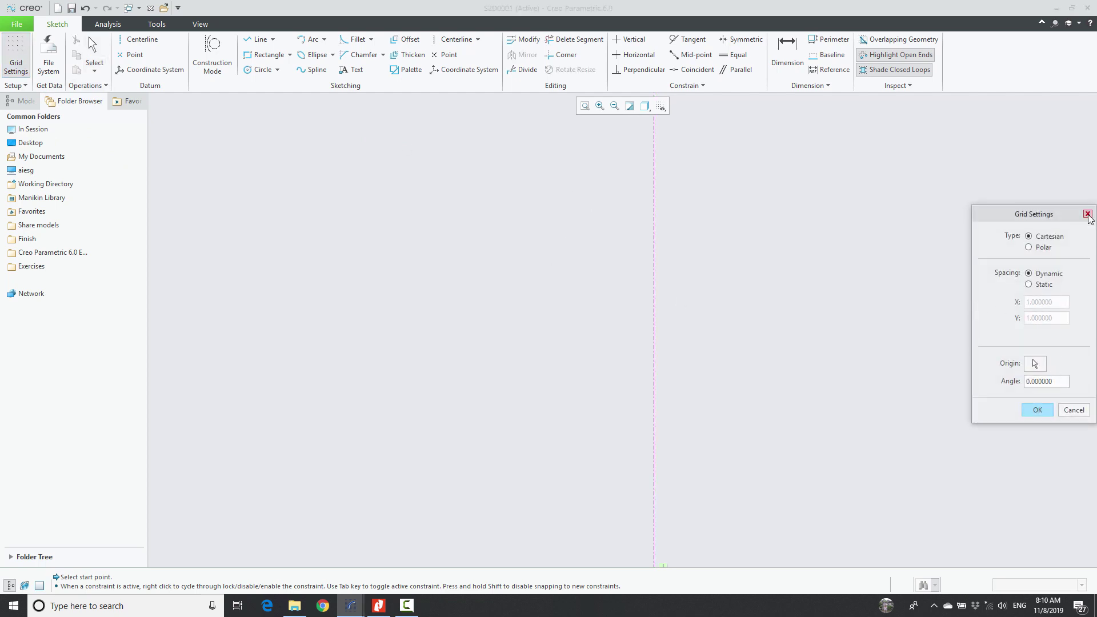
left_click(1088, 215)
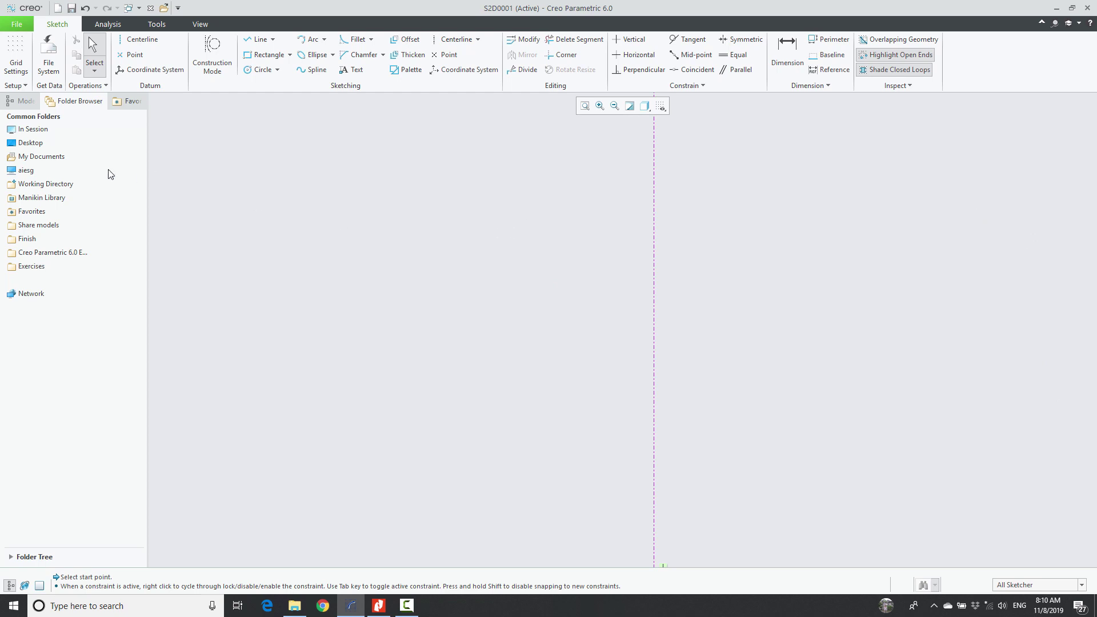
left_click(50, 78)
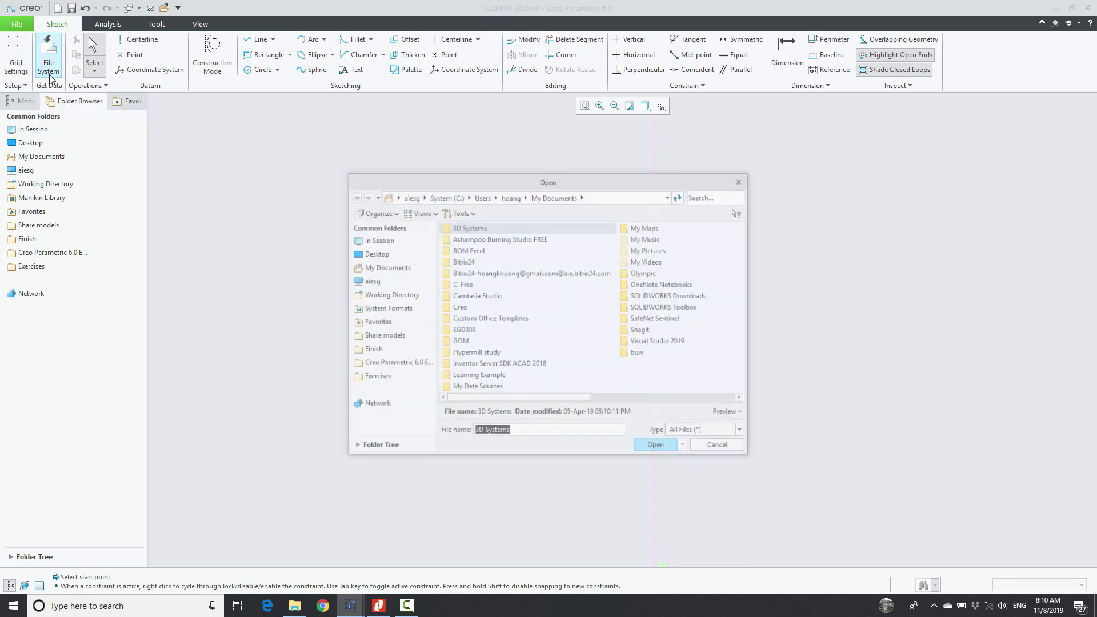
left_click(717, 431)
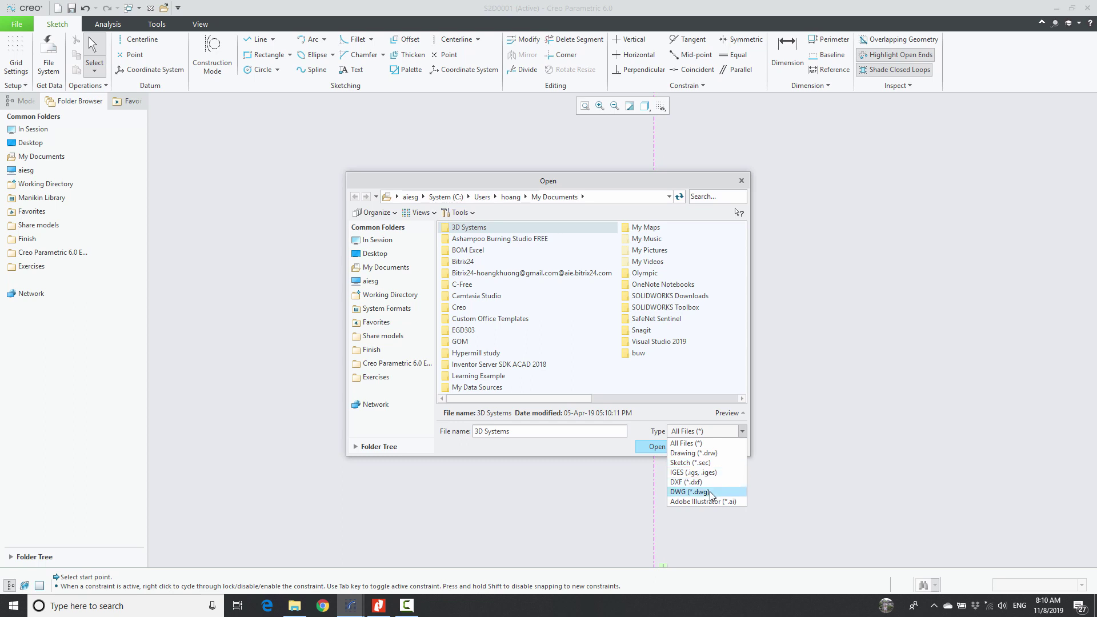
left_click(609, 452)
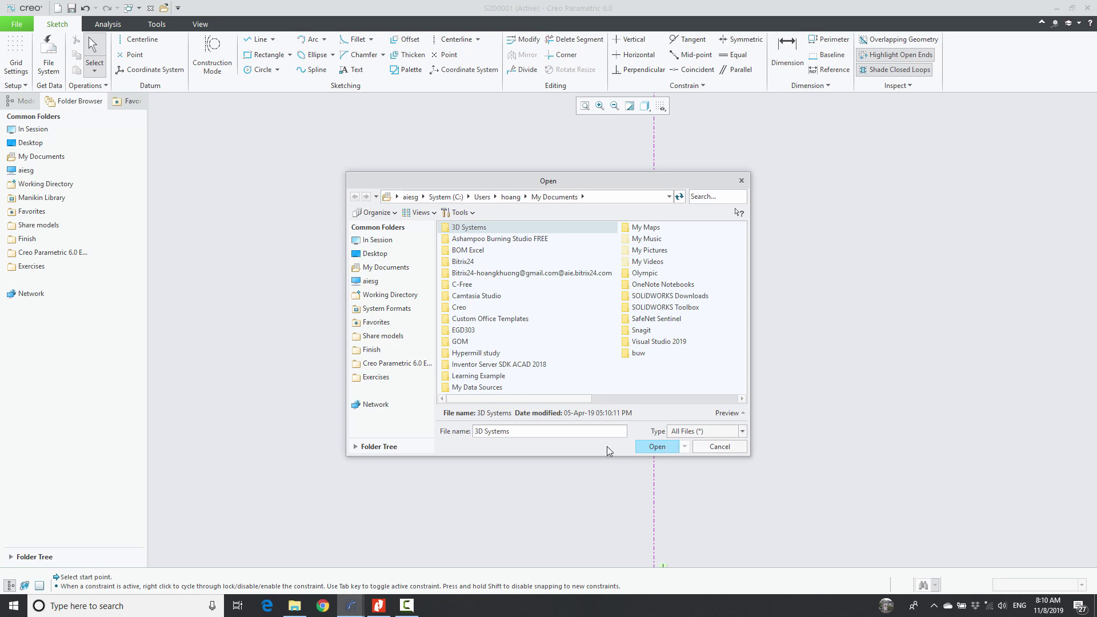
left_click(719, 446)
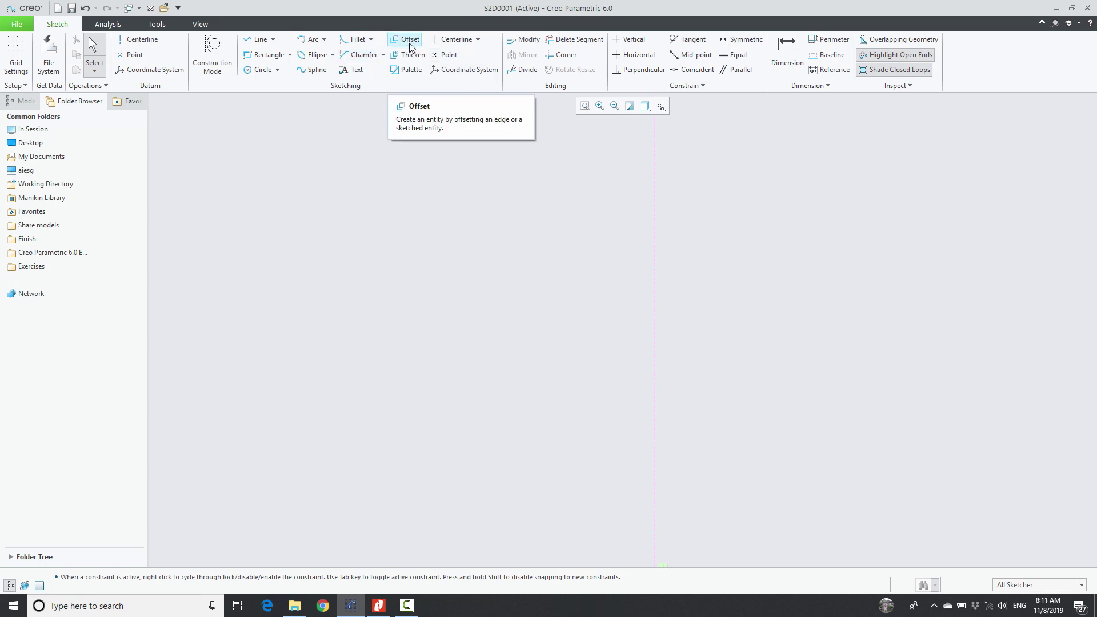
left_click(417, 75)
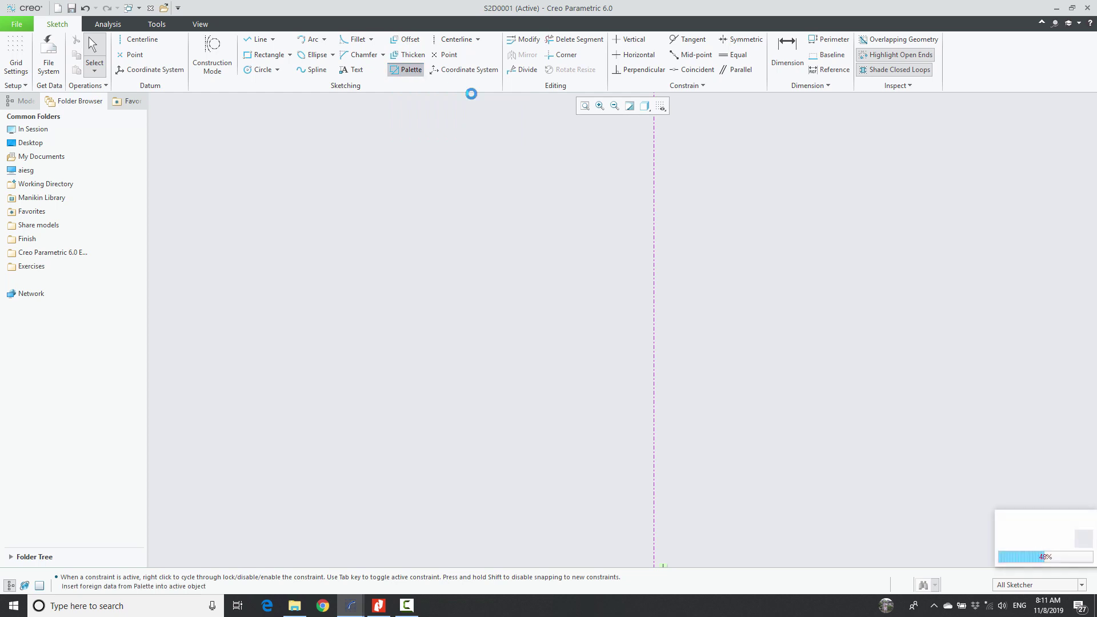
left_click_drag(915, 375, 851, 329)
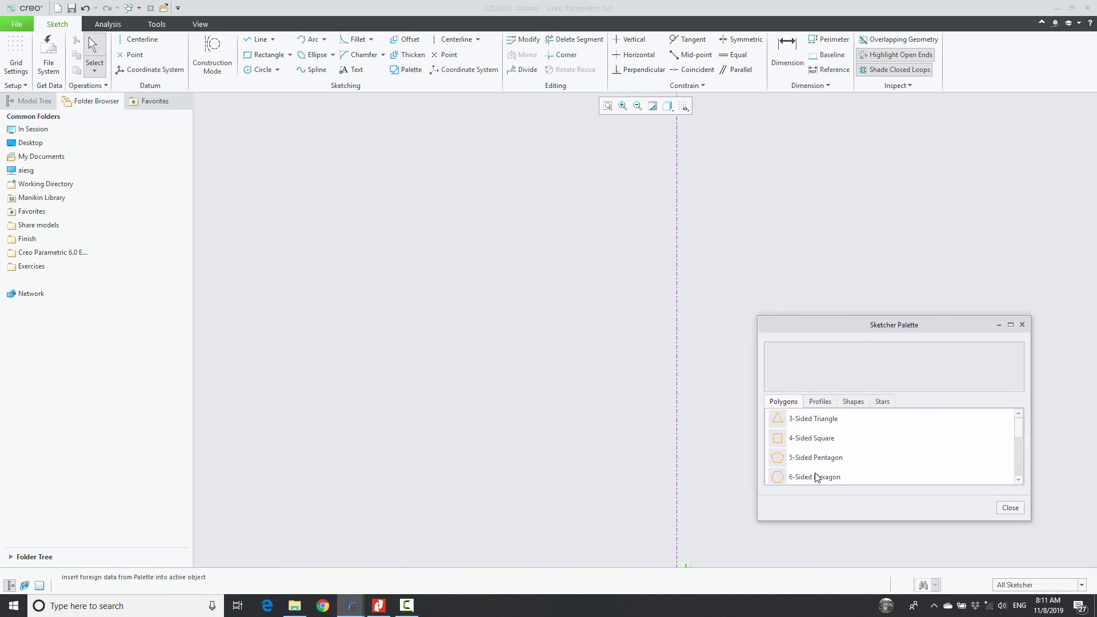
left_click(824, 404)
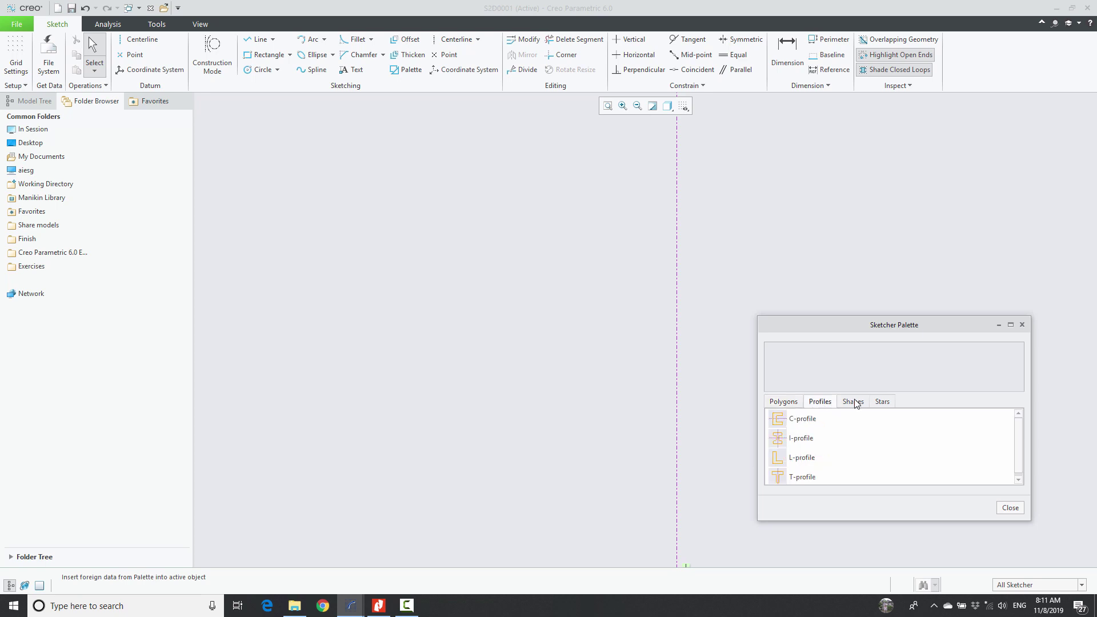
left_click(855, 402)
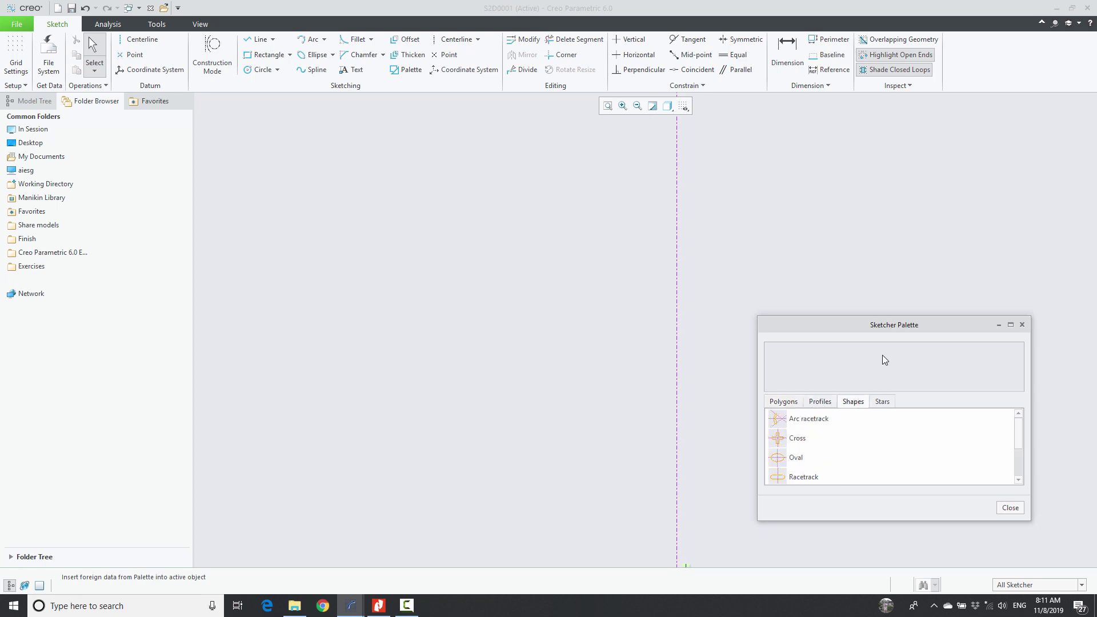
left_click(1022, 325)
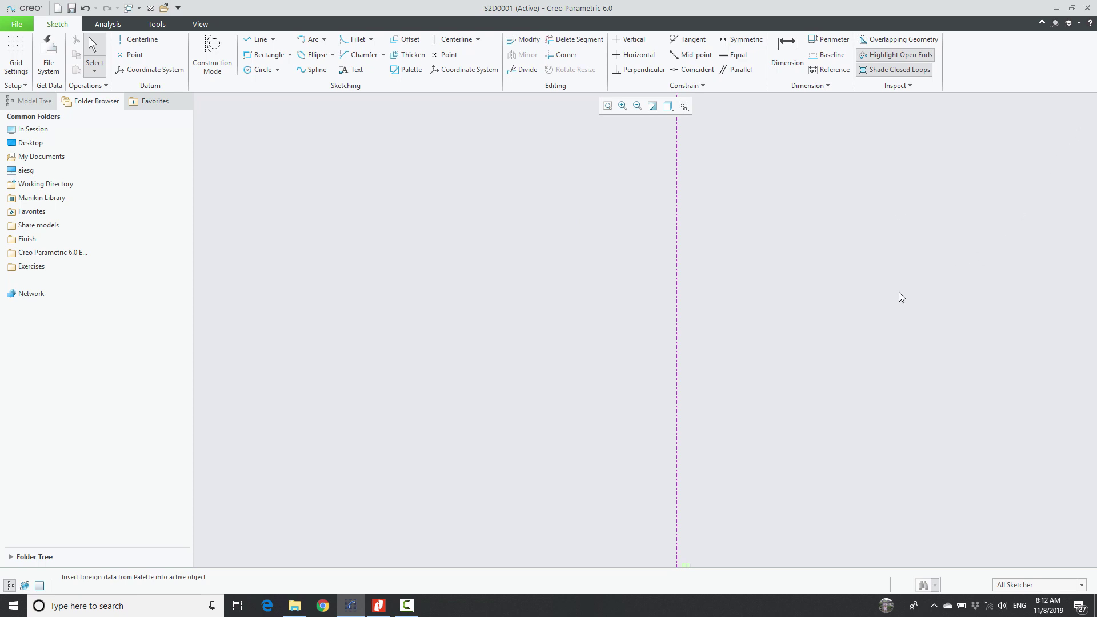
Restore the window beside the PDF; draw the centre step and base bottom edge from the centerline.
left_click(1072, 8)
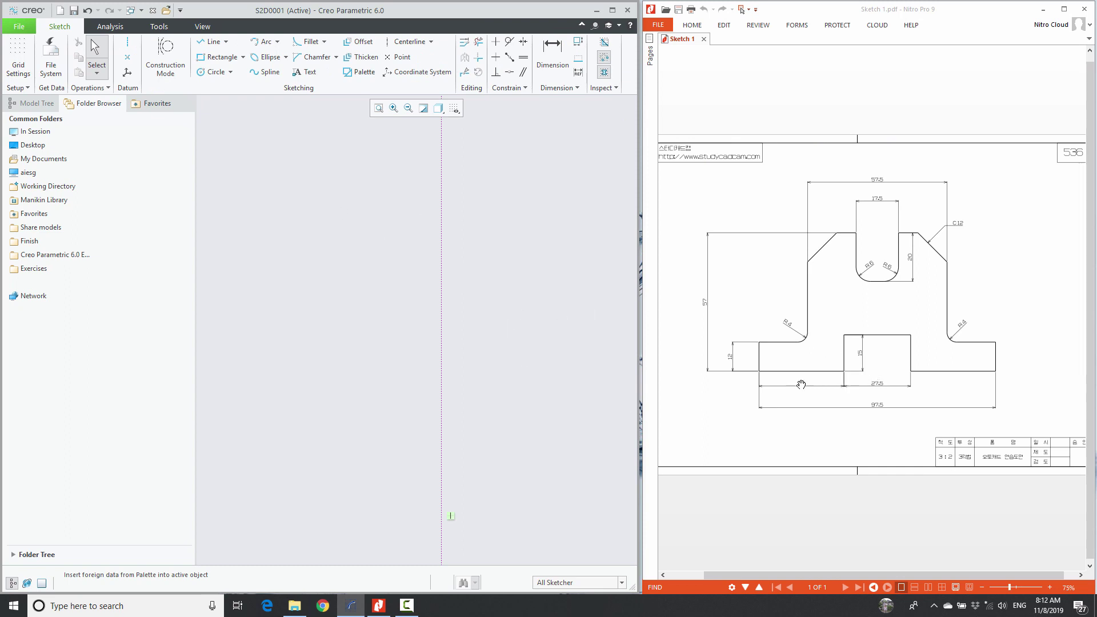
left_click(210, 41)
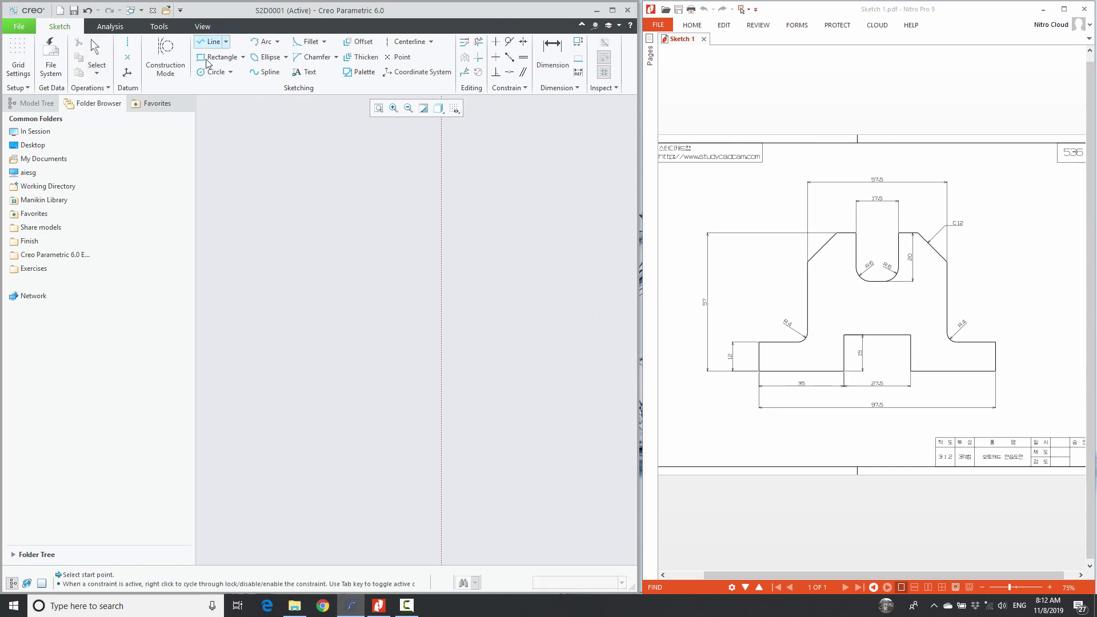
left_click(441, 349)
left_click(397, 349)
left_click(397, 380)
left_click(316, 379)
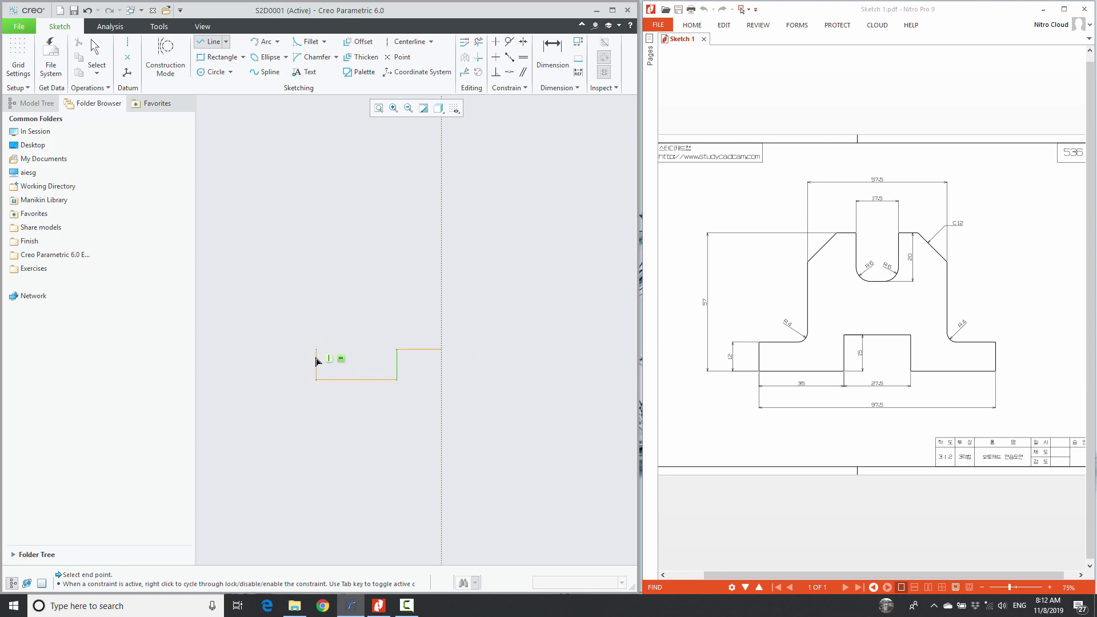
Continue the line chain up the base end, tall left side, slanted shoulder, top edge and slot side.
left_click(315, 358)
left_click(347, 360)
left_click(349, 265)
left_click(385, 222)
left_click(405, 224)
left_click(406, 267)
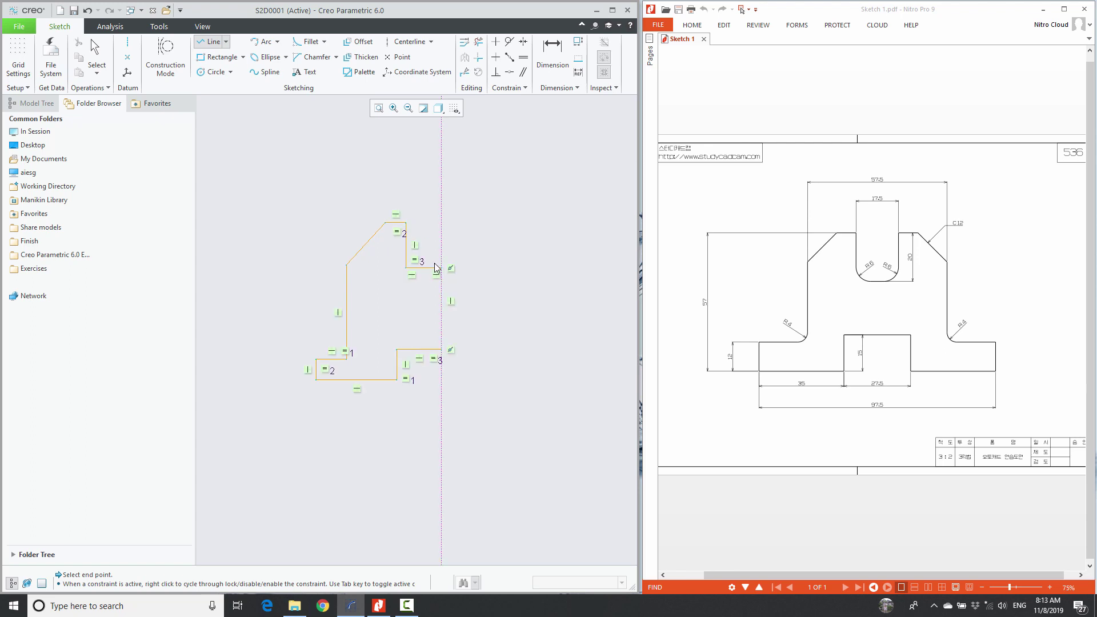
Close the half-profile on the centerline and finish the line chain.
left_click(439, 267)
middle_click(461, 280)
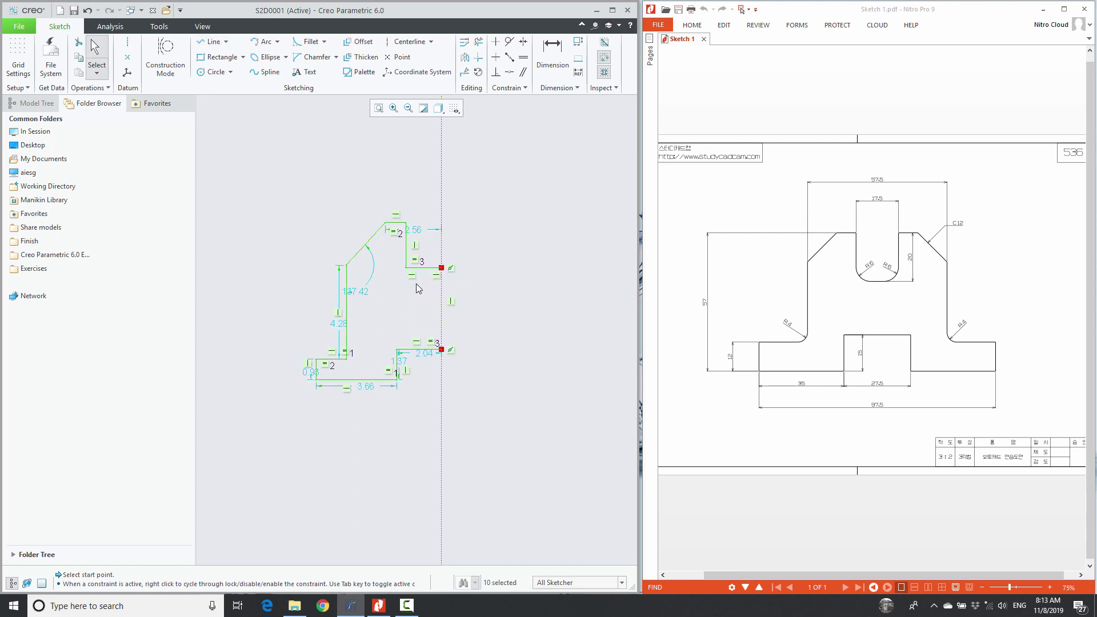
scroll(416, 283, "down", 1)
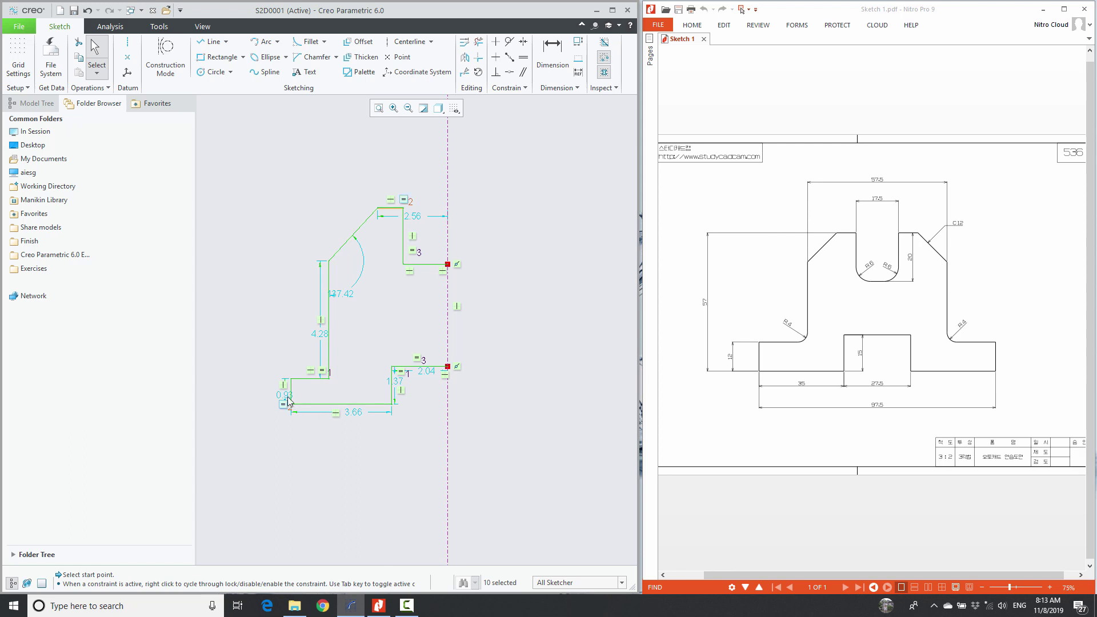
Delete the =3 and =1 equal-length constraints and box-select the whole half-profile.
left_click(412, 252)
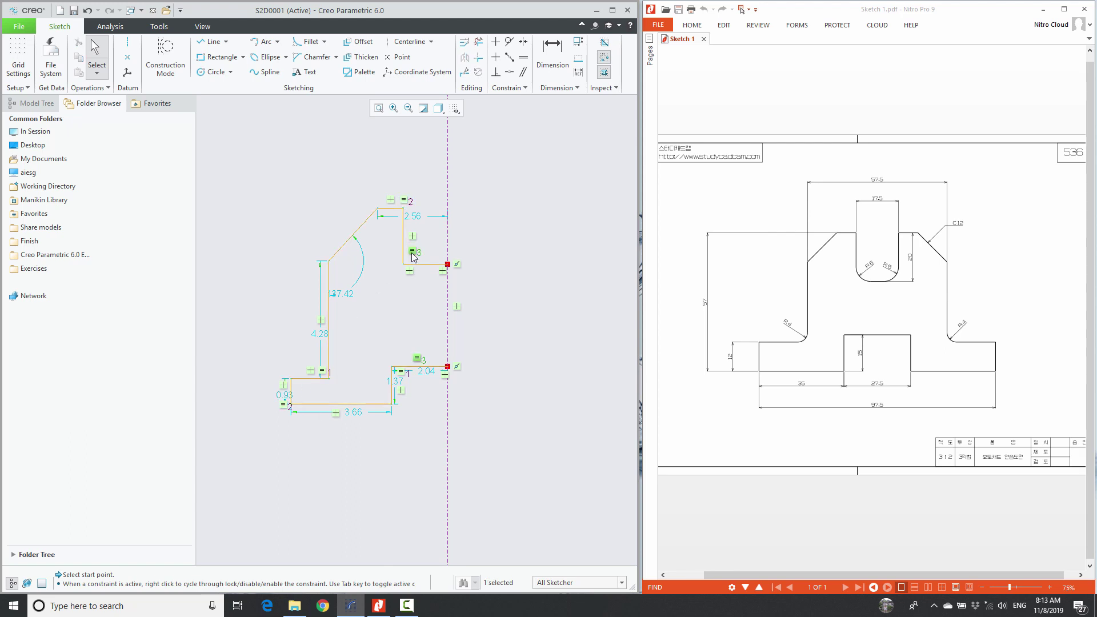
key("Delete")
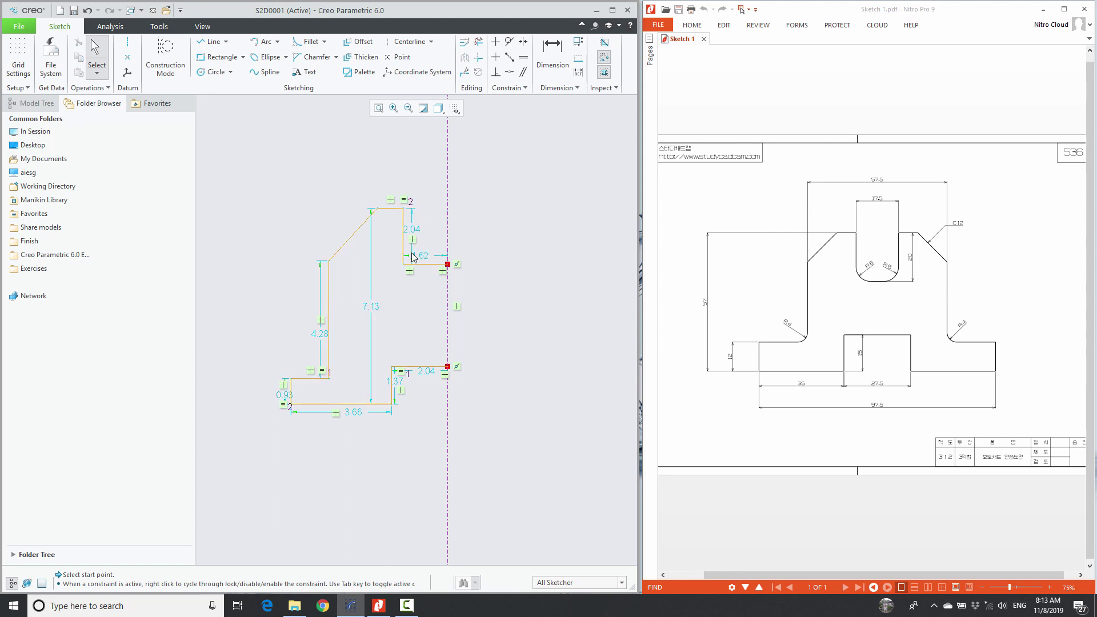
left_click(323, 371)
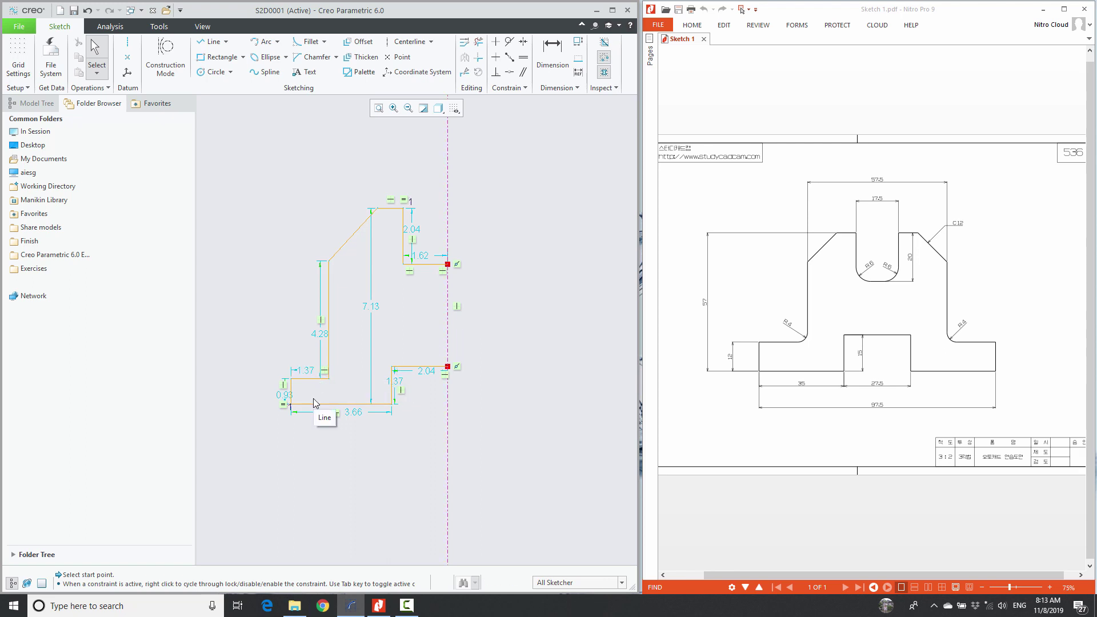
key("Delete")
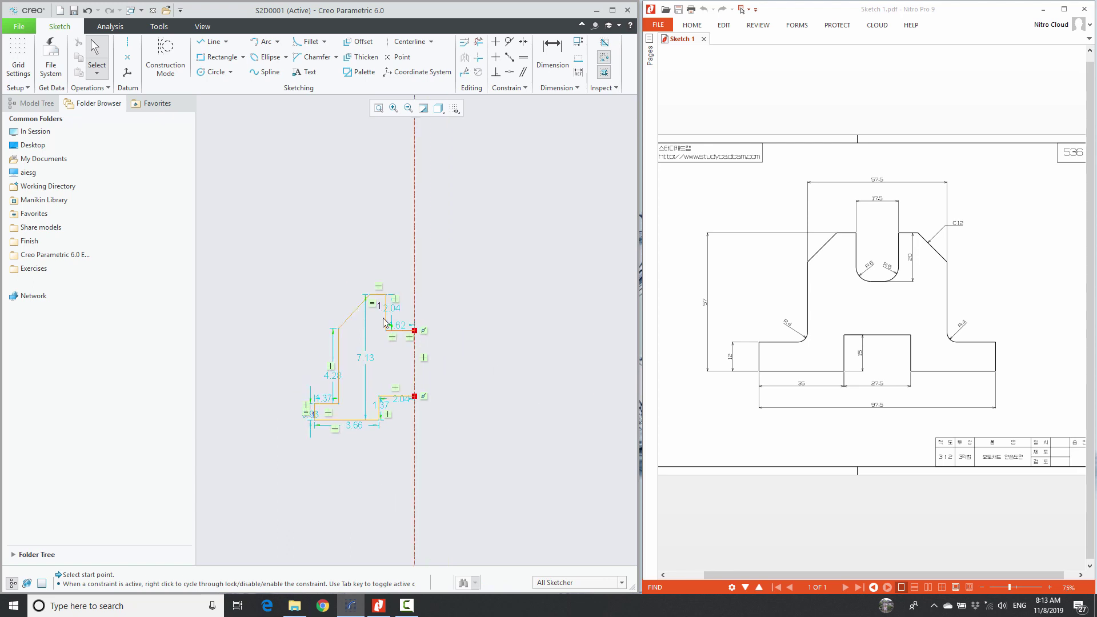
left_click_drag(272, 260, 439, 455)
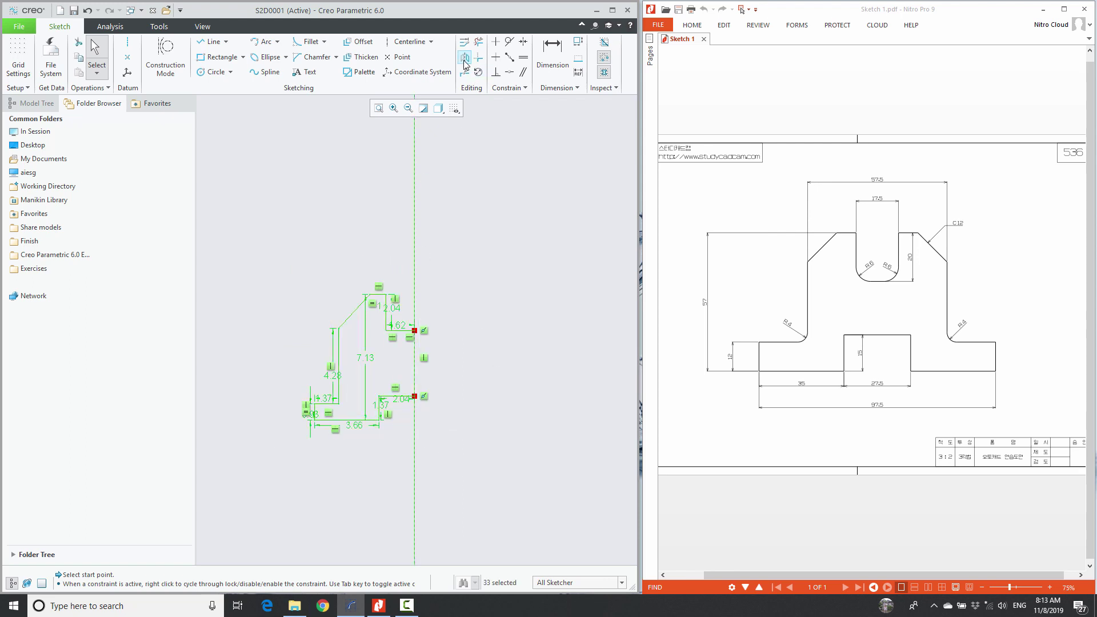
left_click(465, 57)
left_click(416, 221)
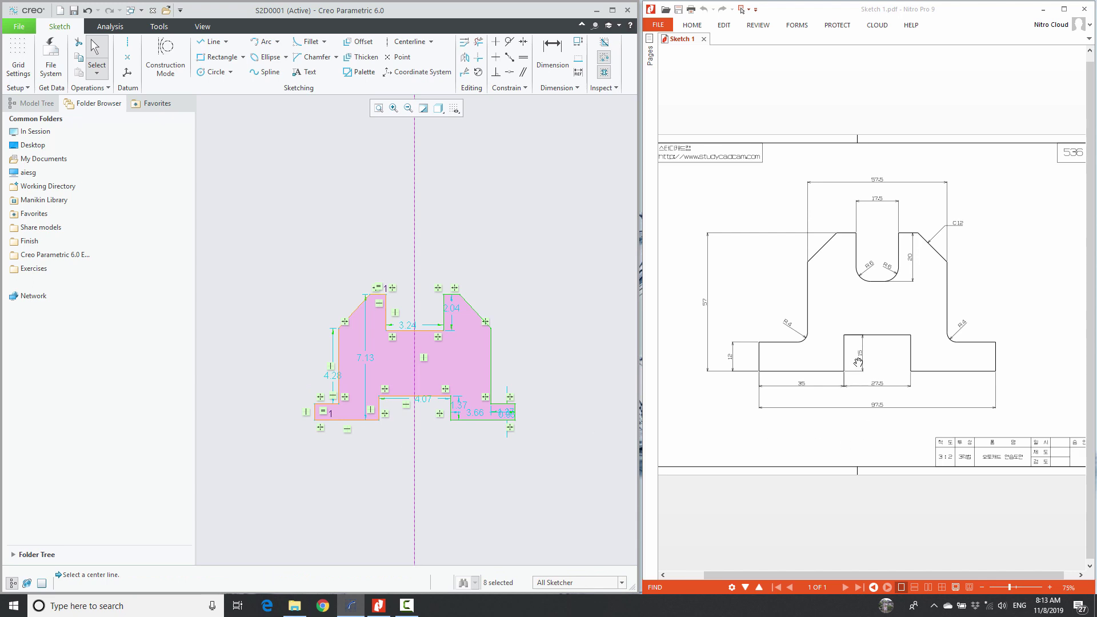
scroll(380, 407, "up", 2)
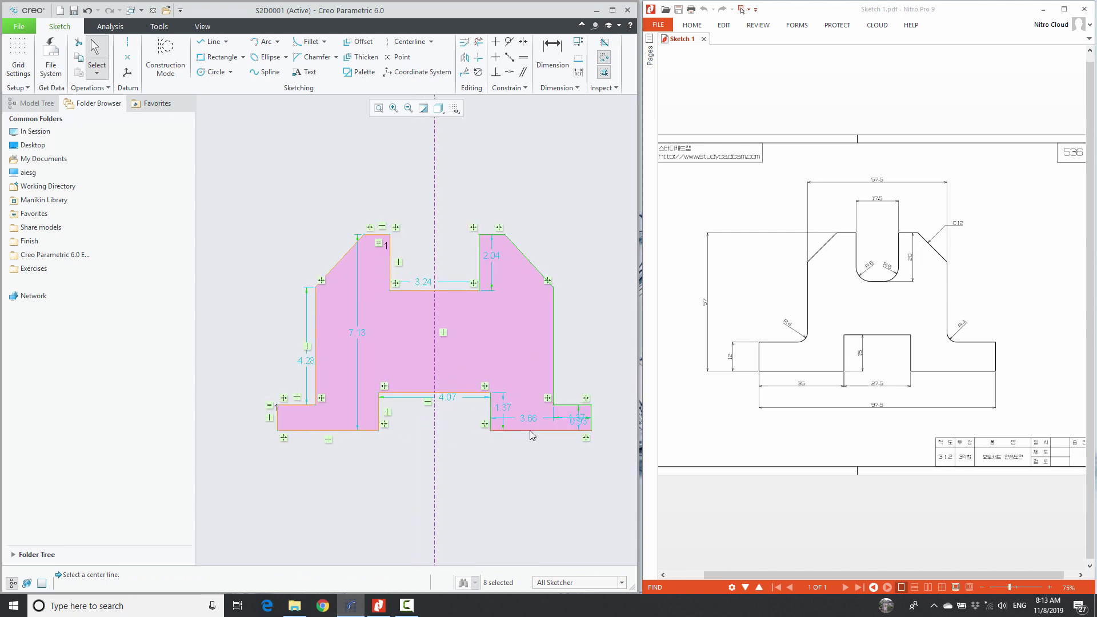
double_click(503, 408)
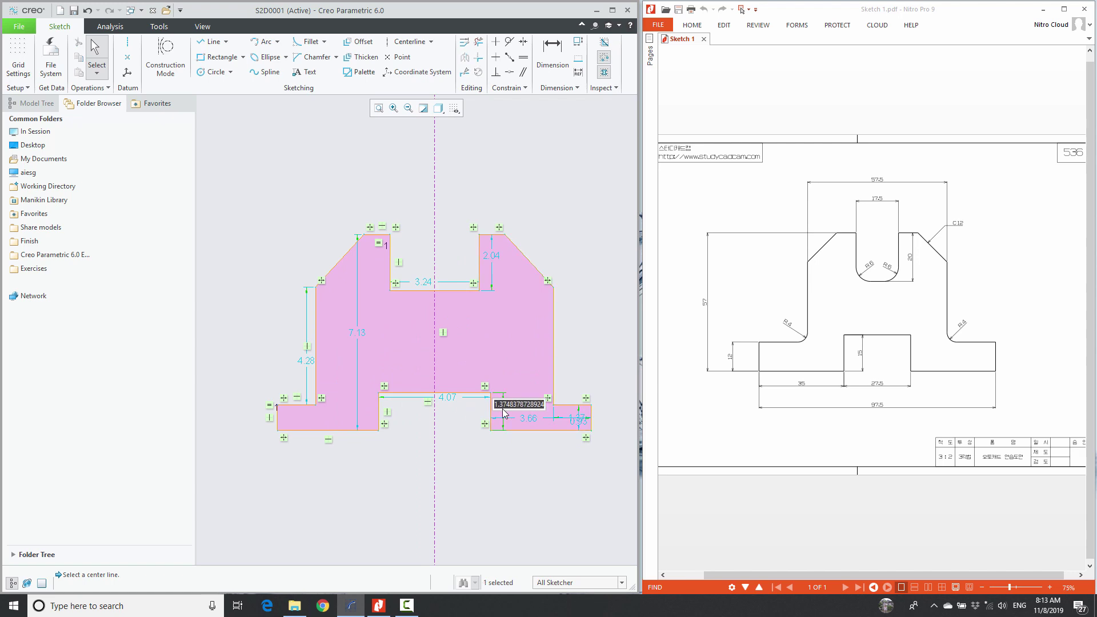
type("15")
key("Return")
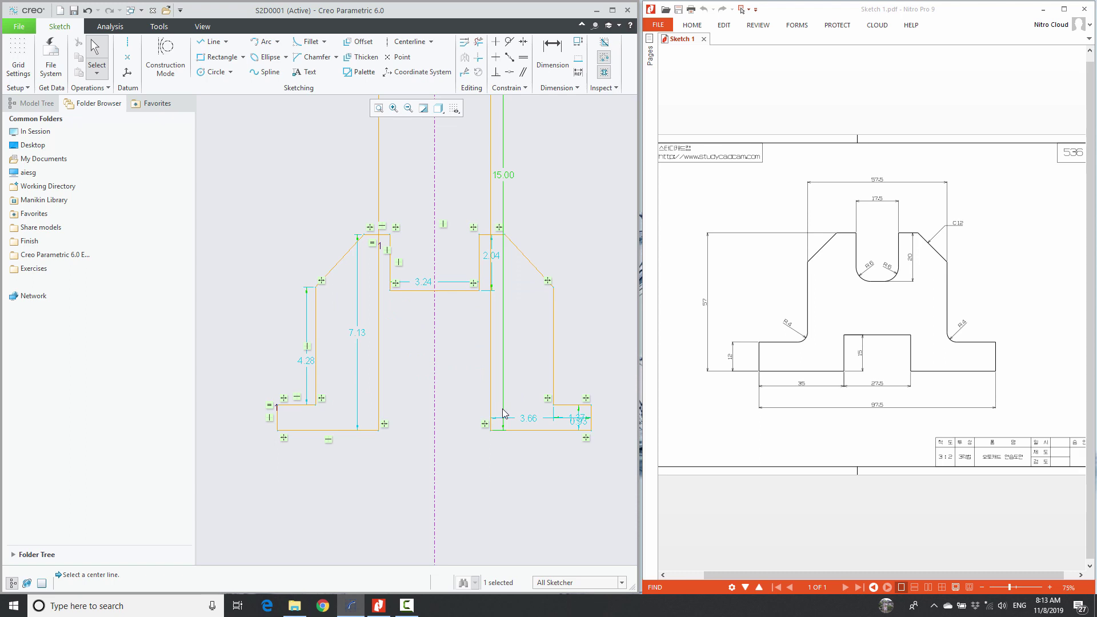
key("ctrl+z")
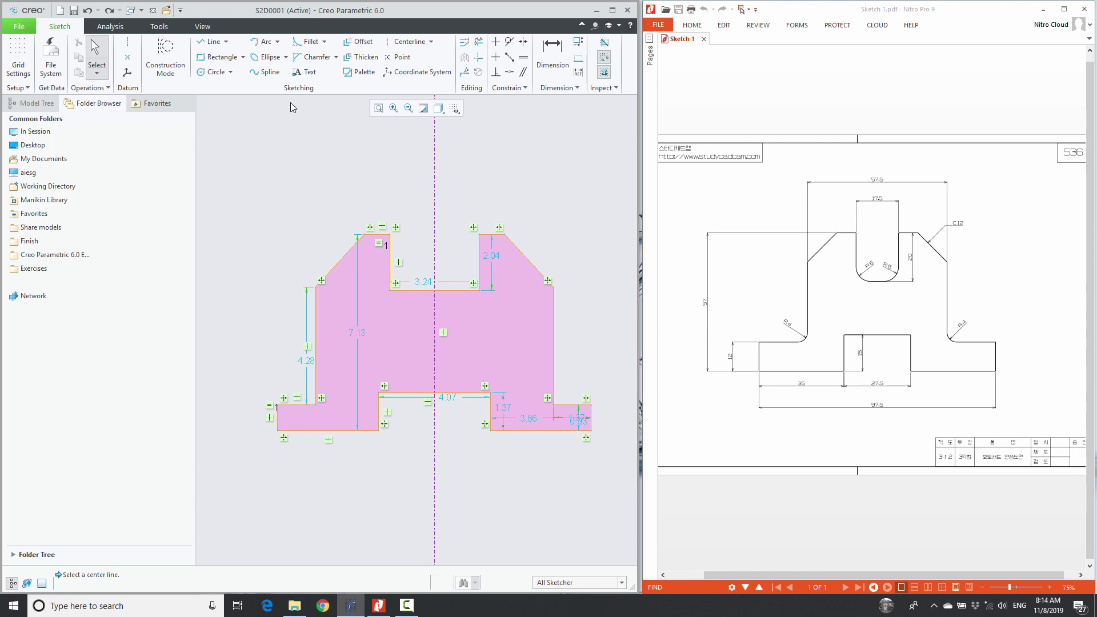
Fillet the two inner slot corners and the two lower inner corners.
left_click(308, 42)
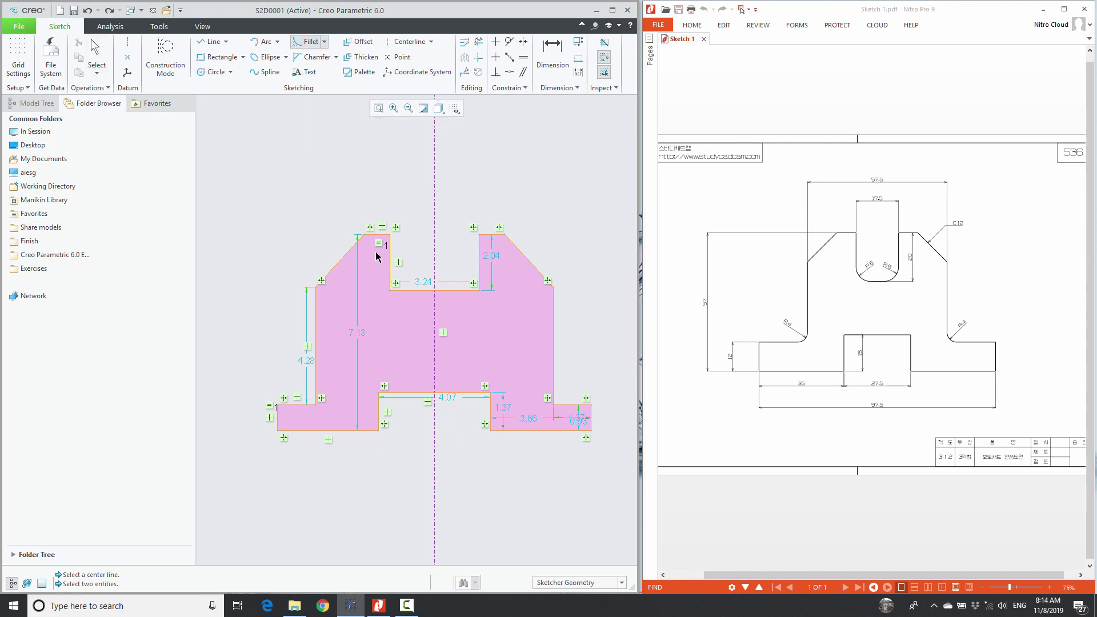
left_click(389, 262)
left_click(407, 289)
left_click(469, 290)
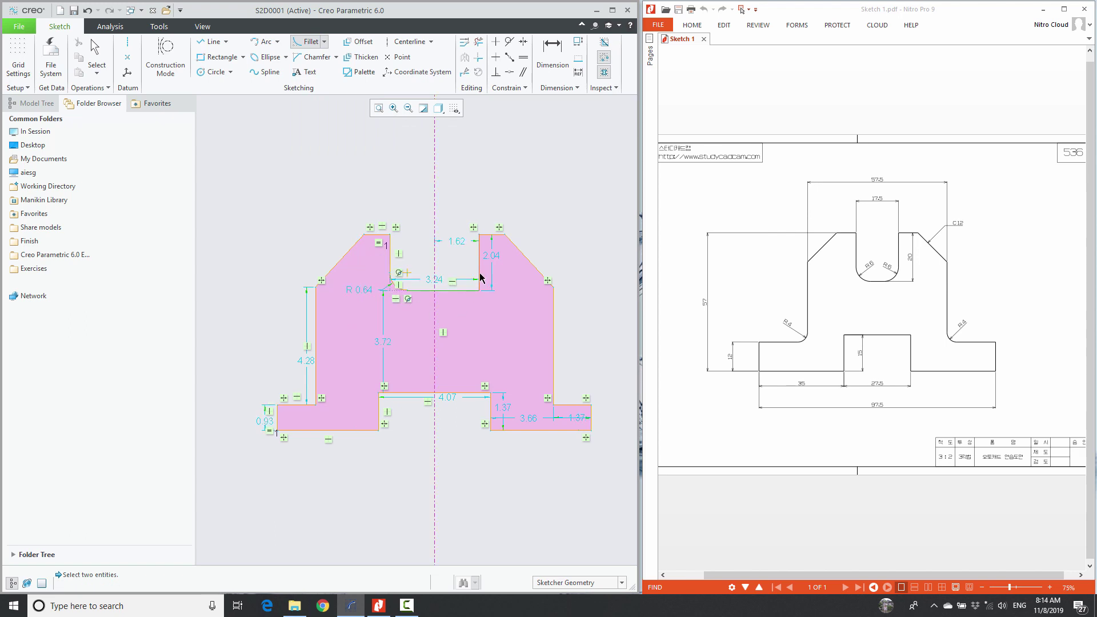
left_click(480, 278)
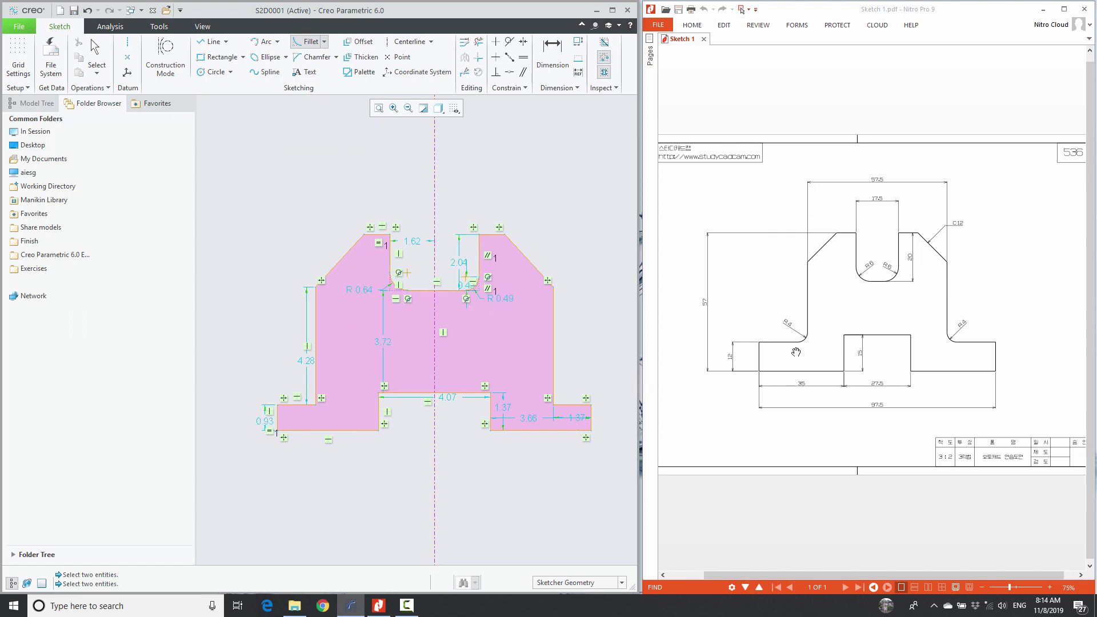
left_click(317, 388)
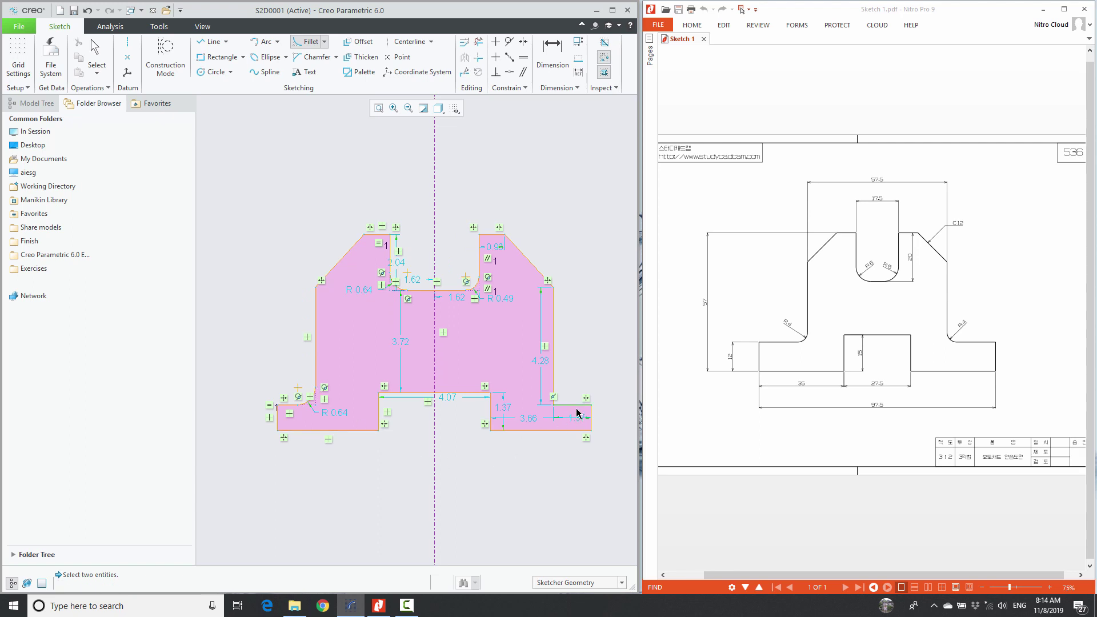
left_click(553, 380)
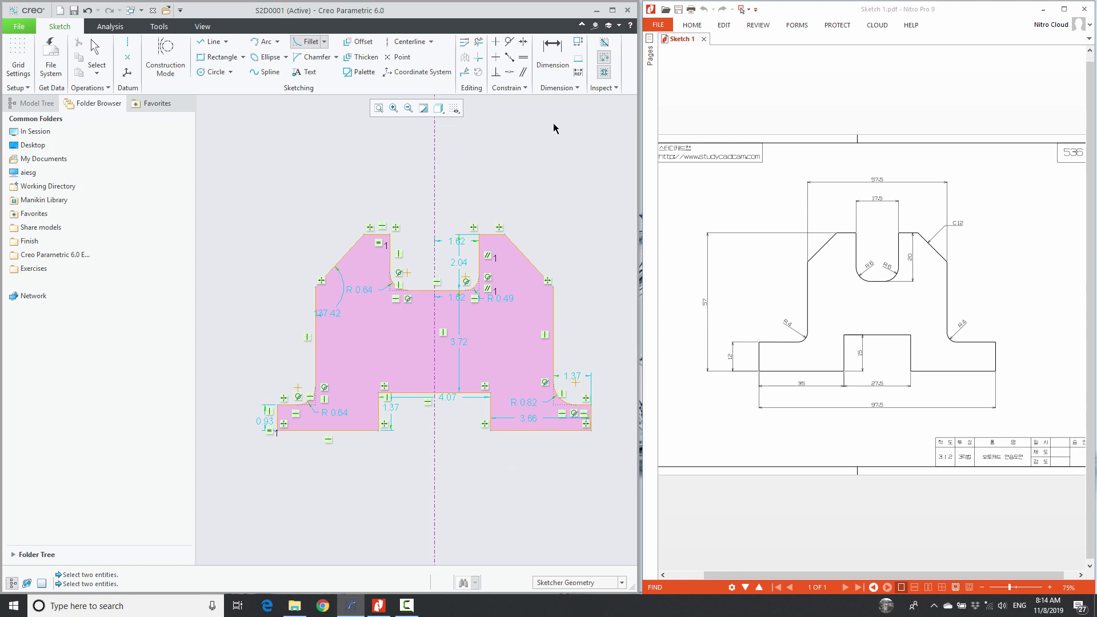
Make the two lower fillets equal and the two slot fillets equal in radius.
left_click(524, 57)
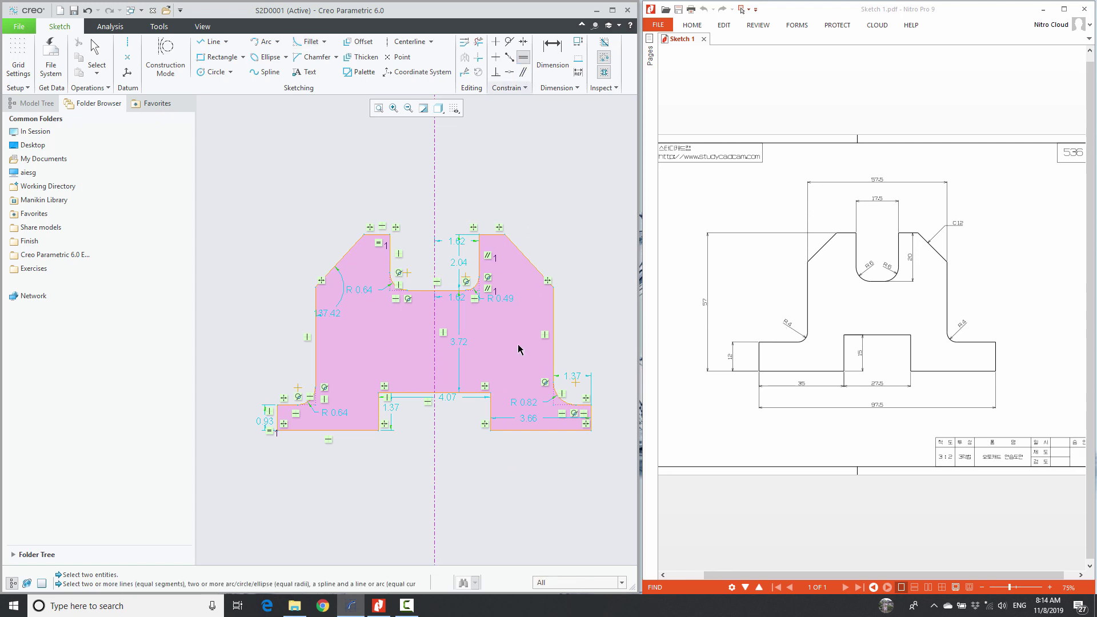
left_click(318, 409)
left_click(561, 405)
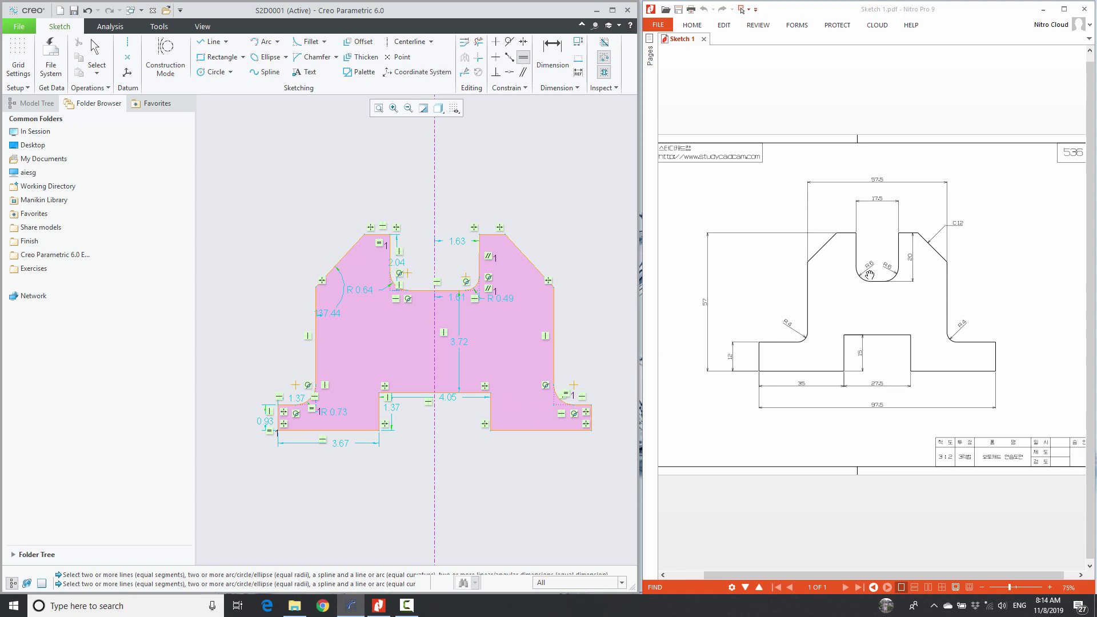
left_click(394, 288)
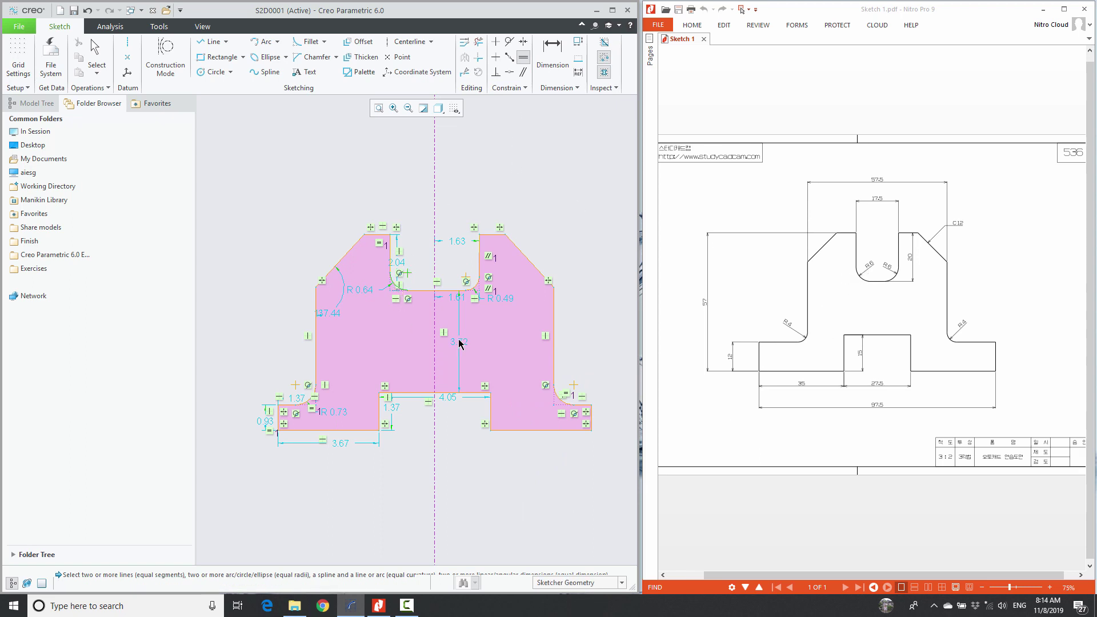
left_click(474, 292)
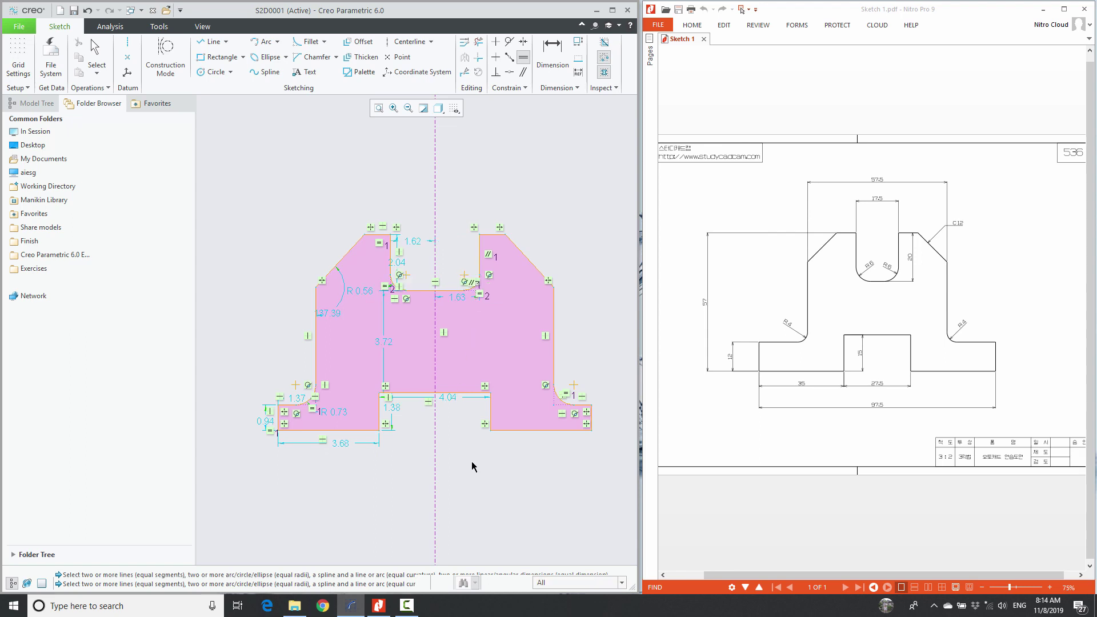
scroll(398, 394, "down", 2)
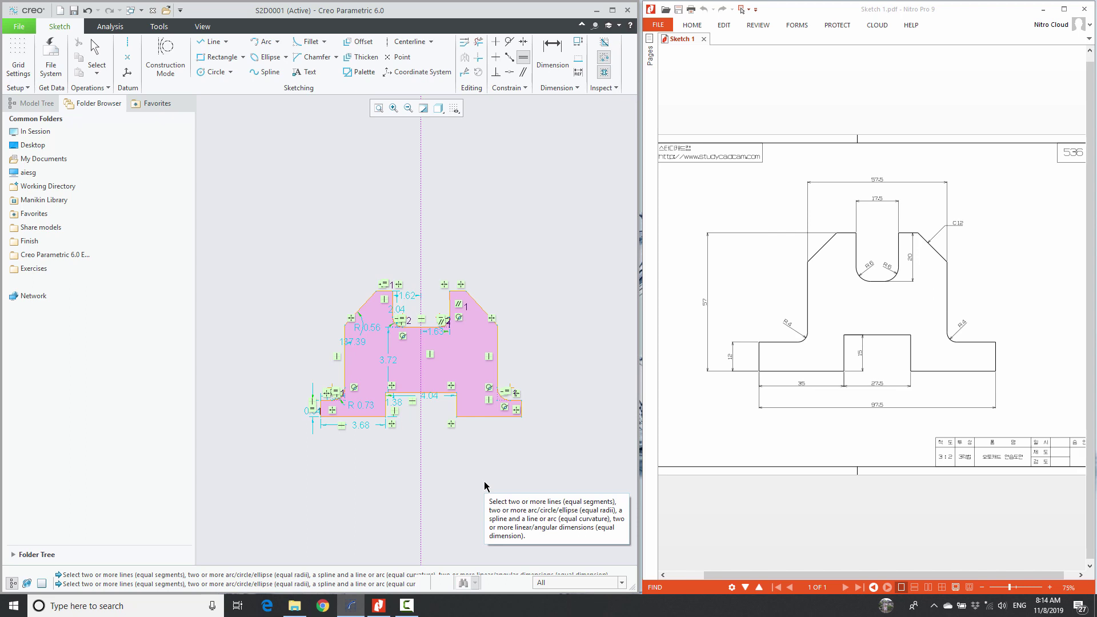
scroll(479, 370, "up", 2)
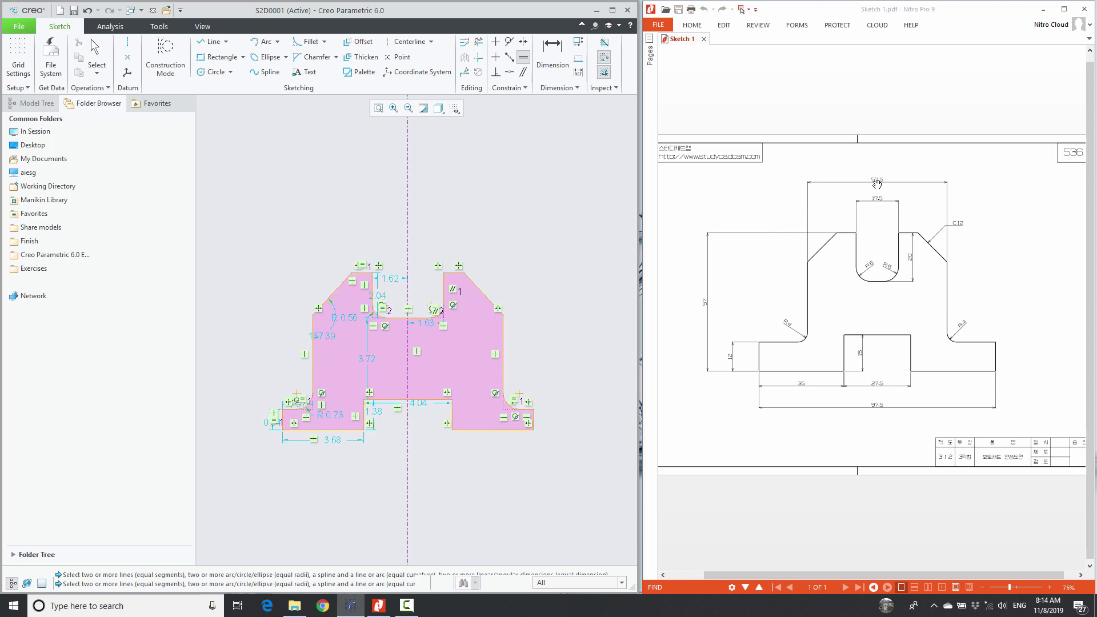
Dimension the 8.64 top width and 0.94 right step height, keeping the 1.38 value.
left_click(552, 52)
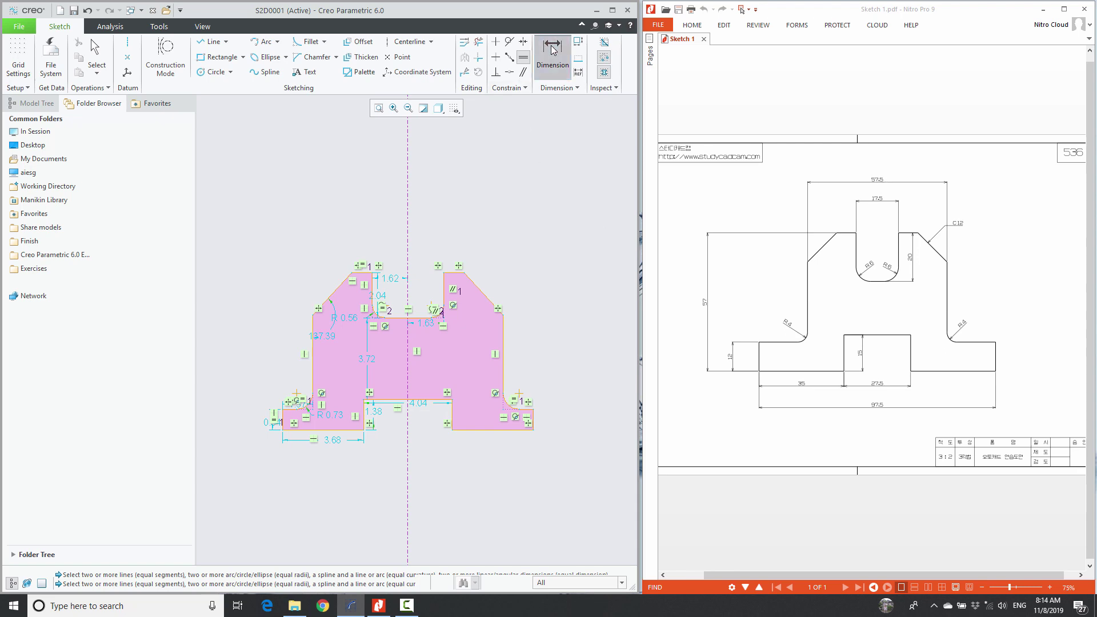
left_click(314, 349)
left_click(503, 353)
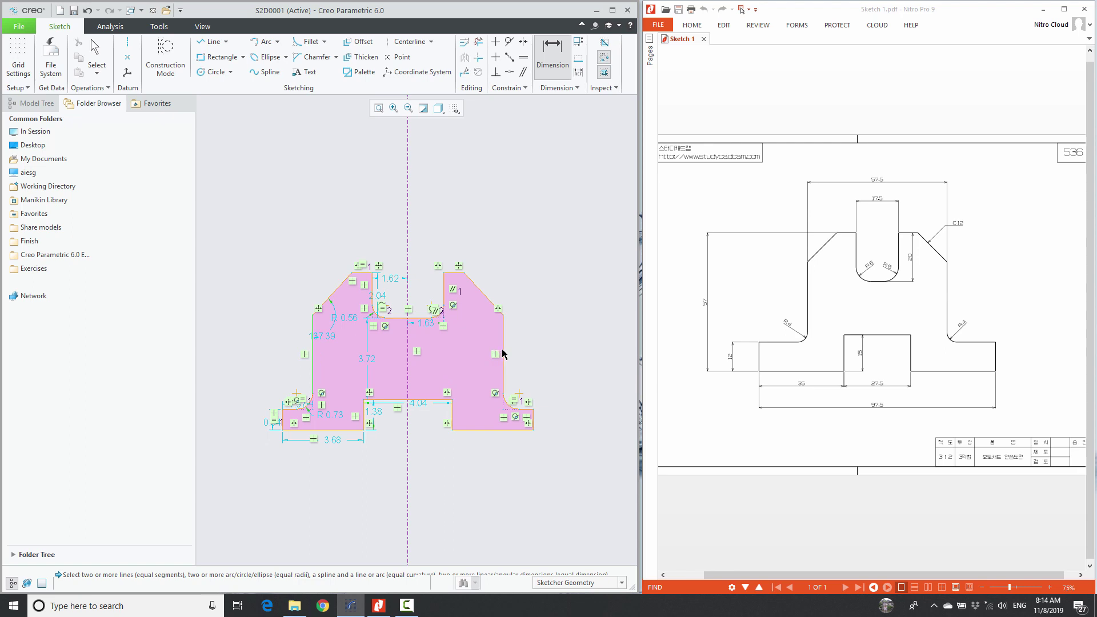
middle_click(427, 197)
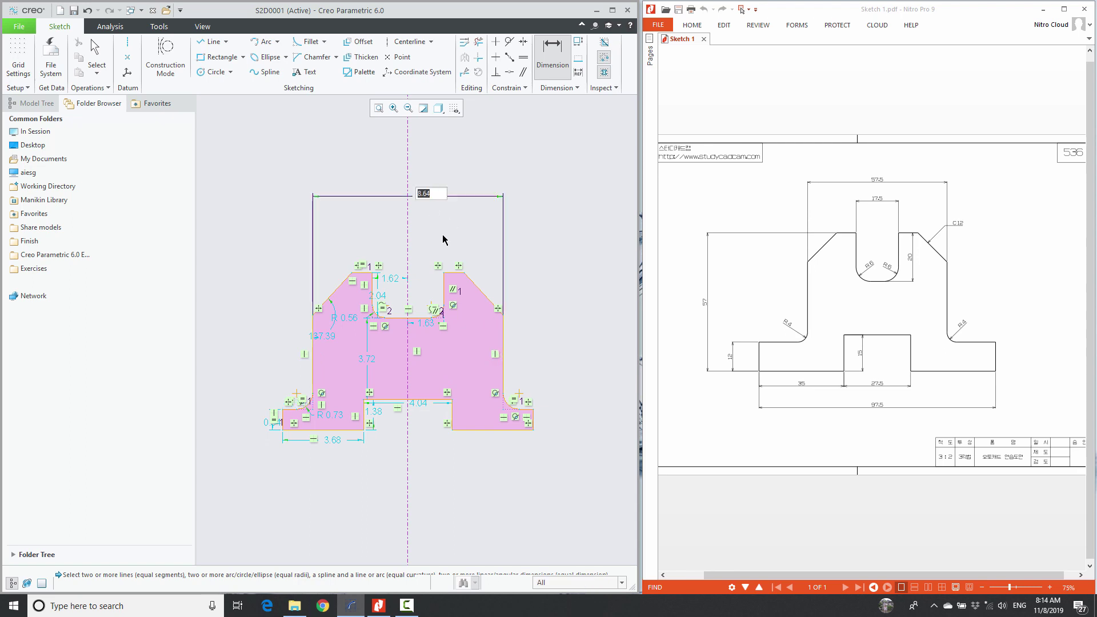
key("Return")
double_click(384, 417)
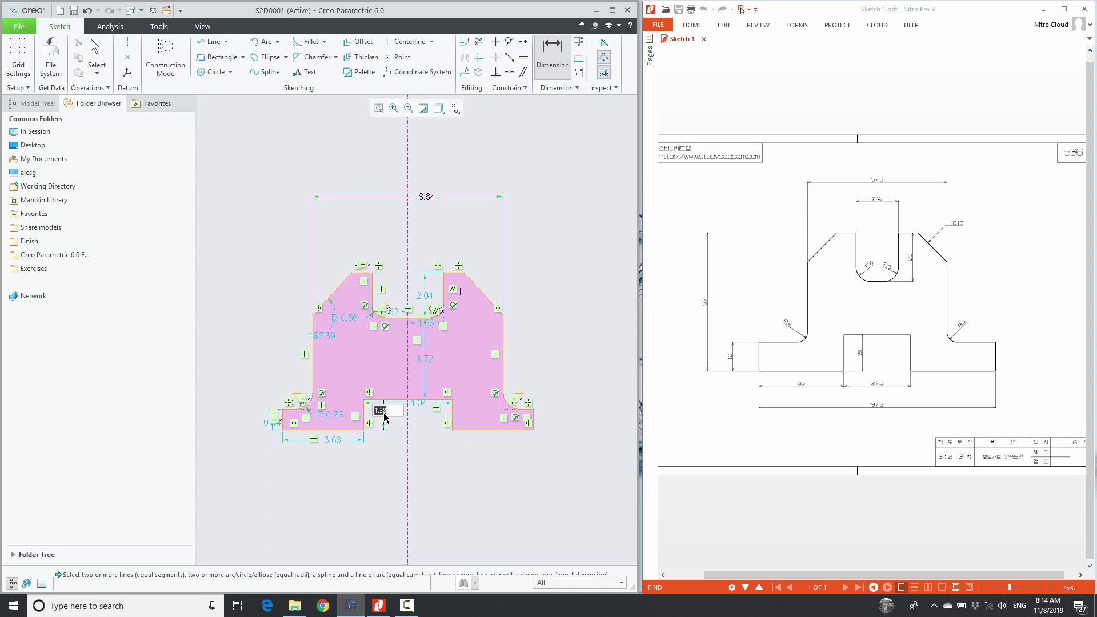
key("Return")
middle_click(551, 424)
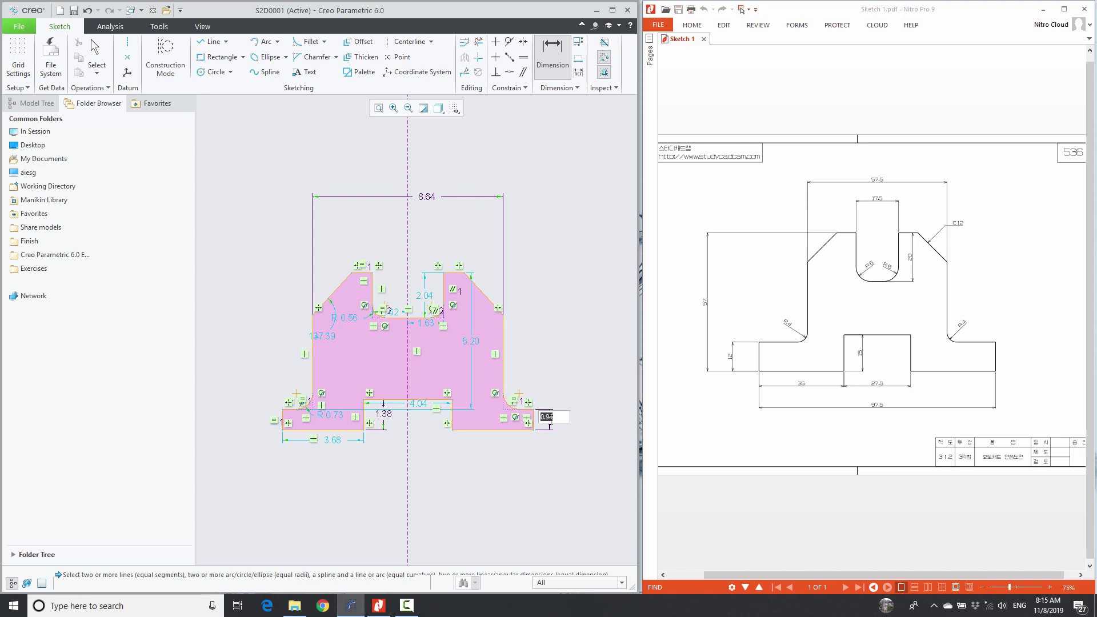
key("Return")
Add the 11.39 overall base width and re-place the 4.04 recess width below.
left_click(283, 412)
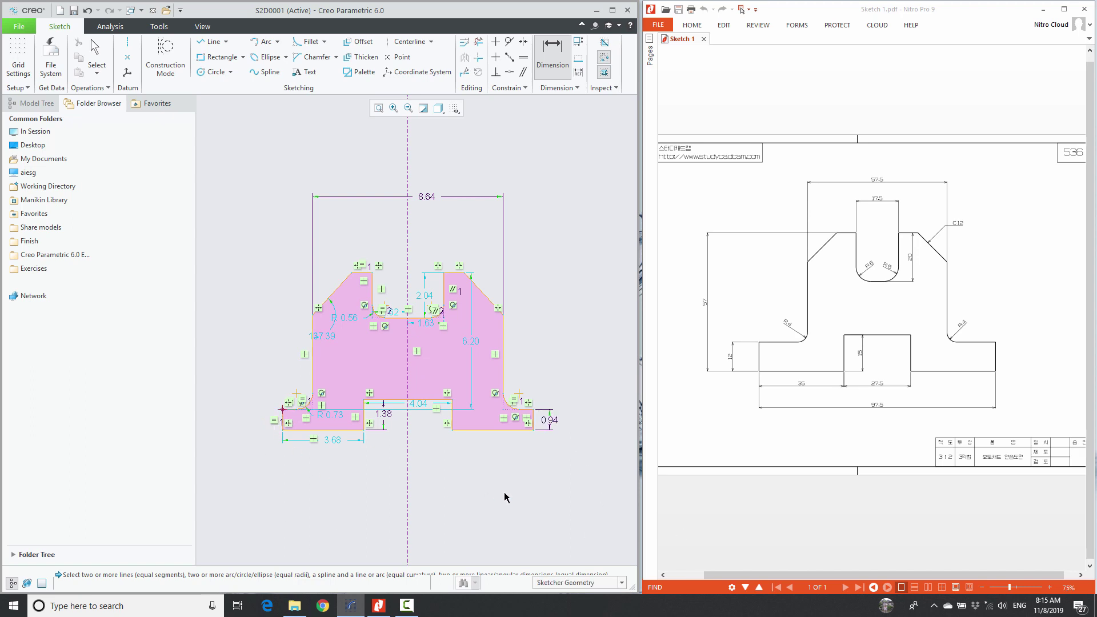
left_click(534, 411)
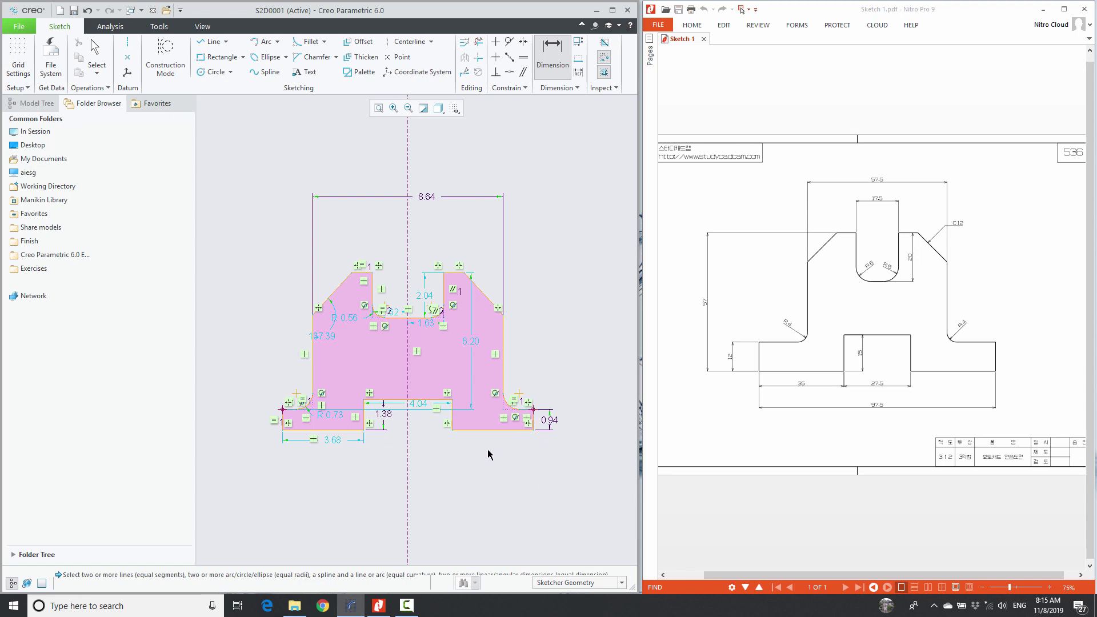
middle_click(423, 468)
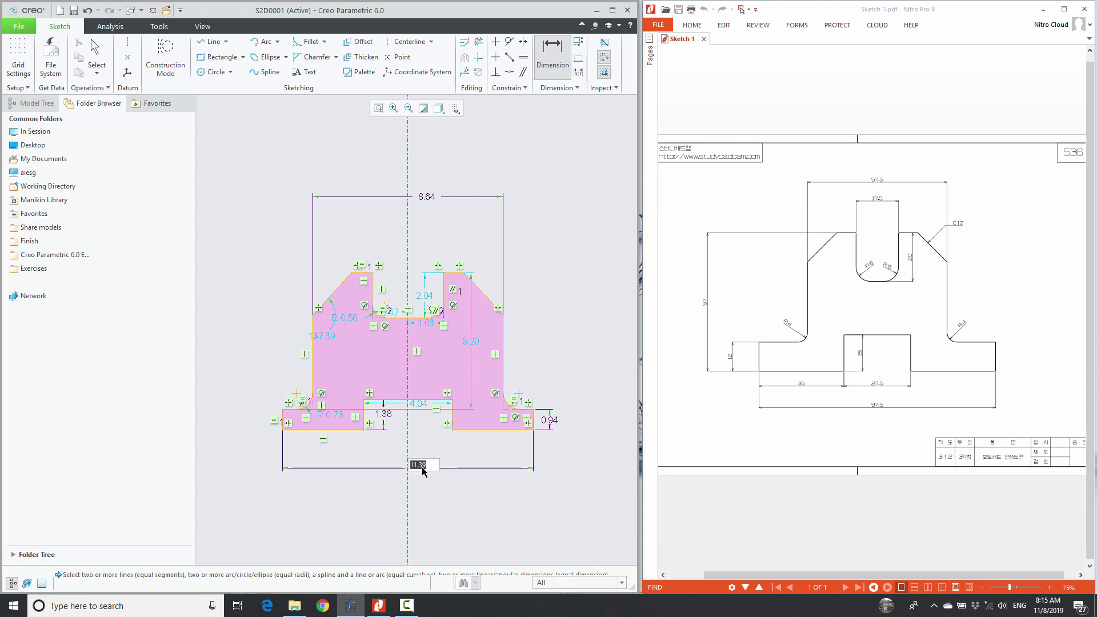
key("Return")
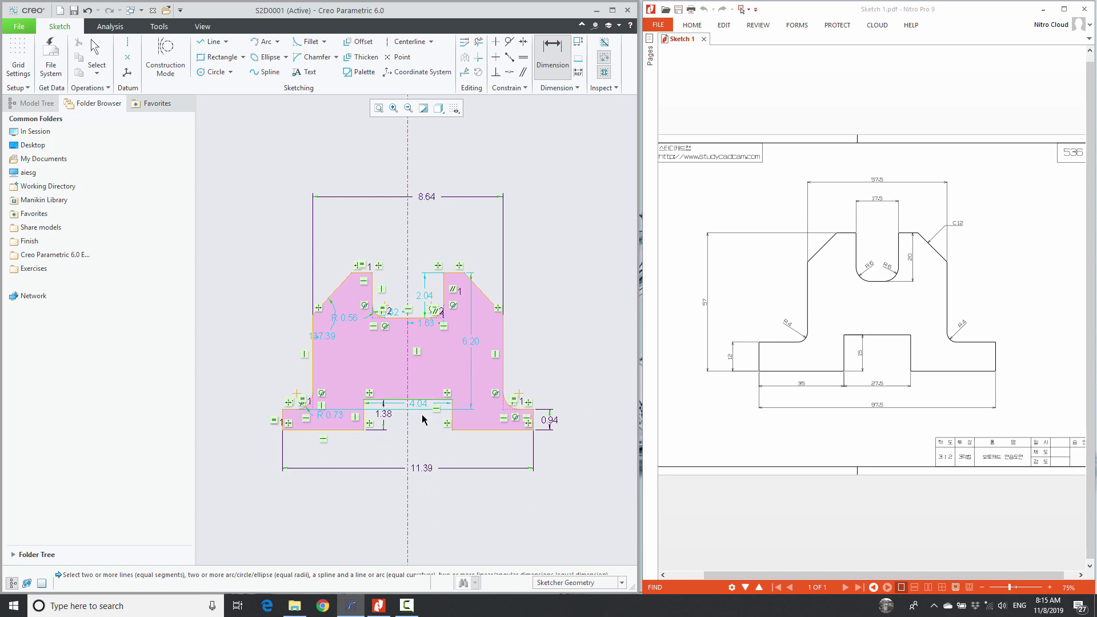
middle_click(416, 445)
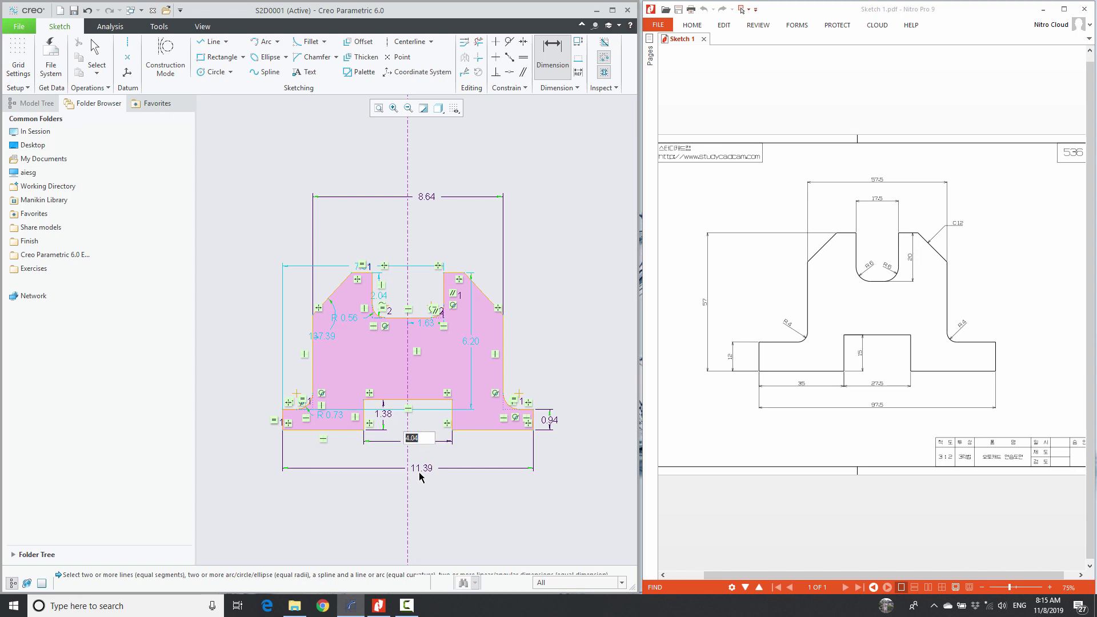
key("Return")
middle_click(532, 315)
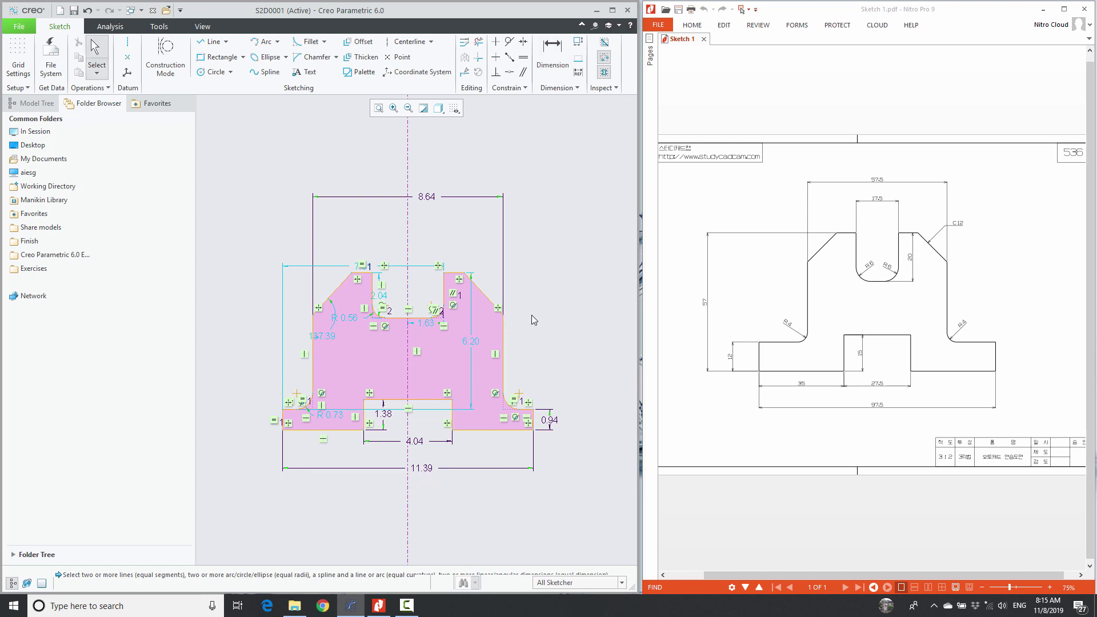
Add the 7.14 overall height dimension on the left.
left_click(467, 344)
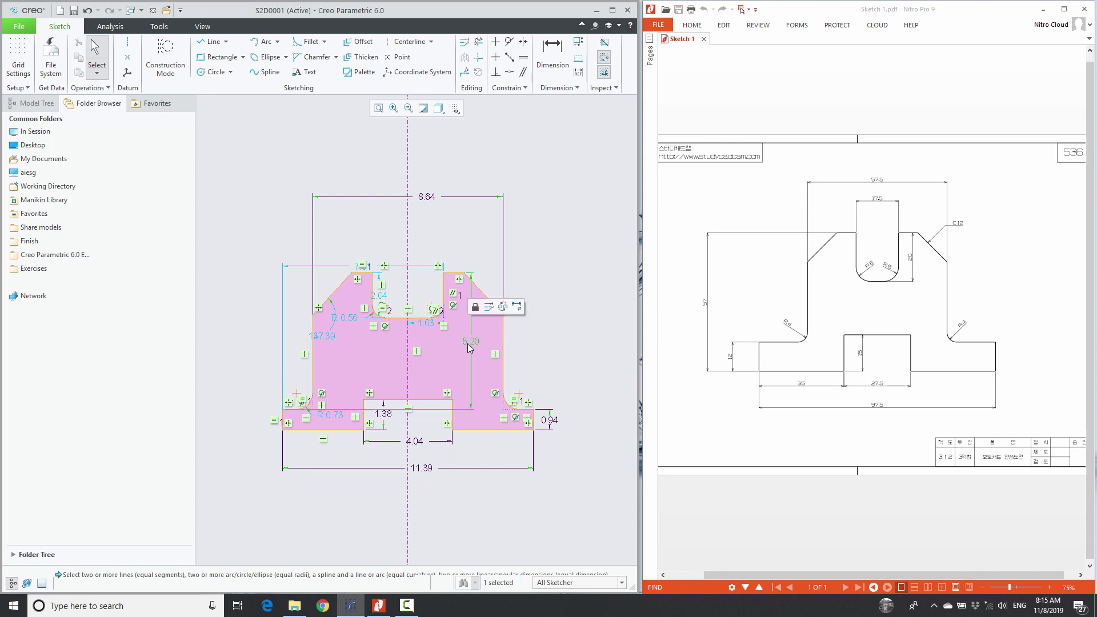
left_click(549, 341)
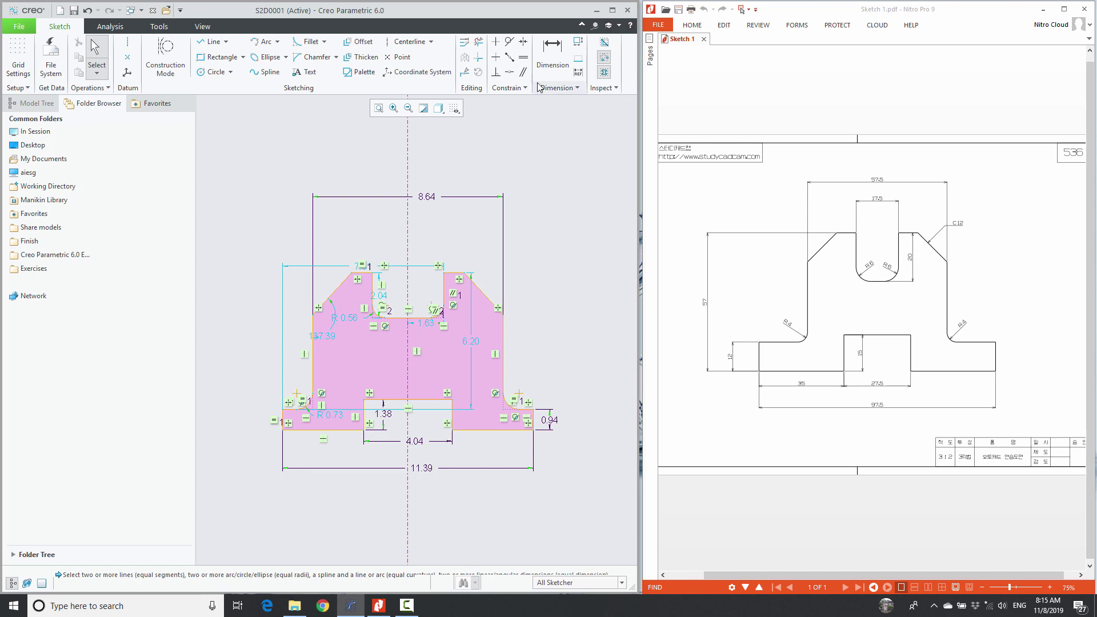
left_click(552, 52)
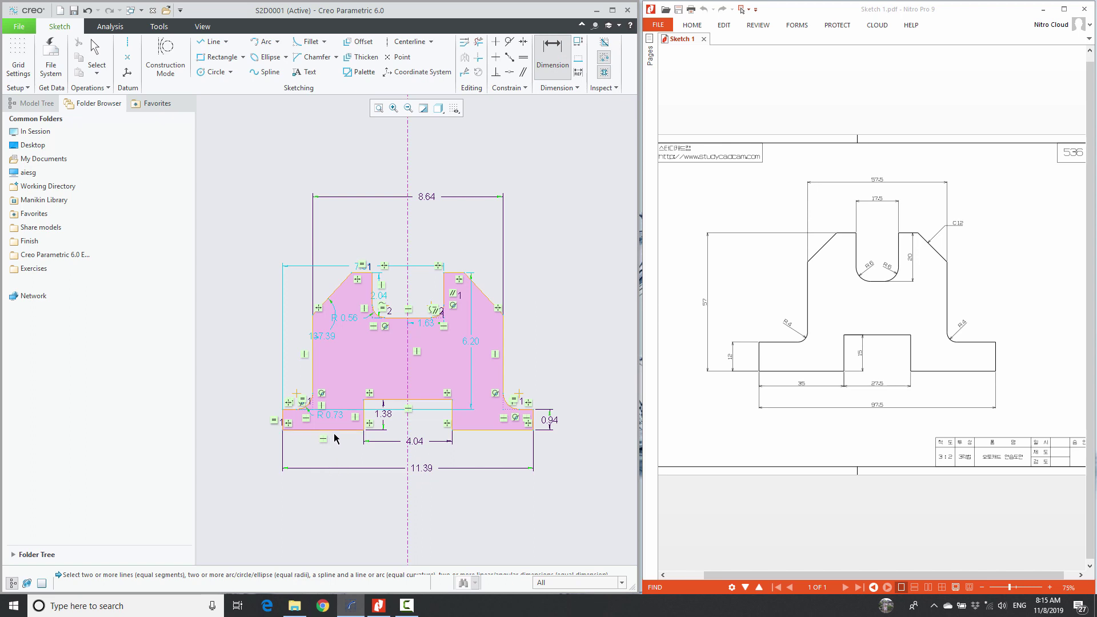
middle_click(250, 343)
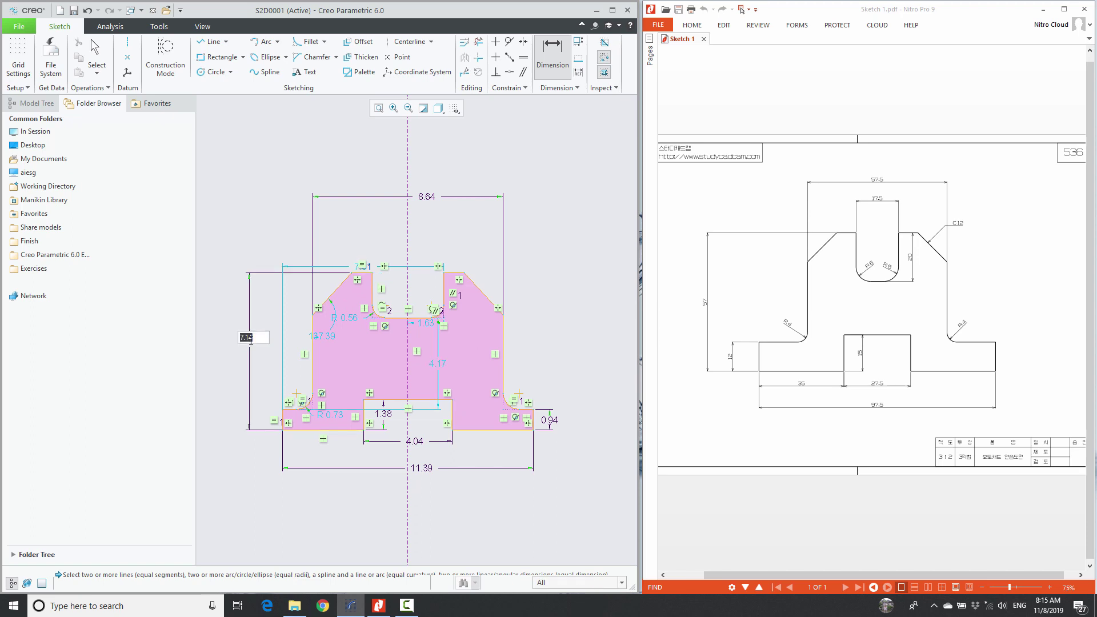
key("Return")
Dimension the slot fillet radius R 0.56 and the 3.24 slot width.
scroll(381, 329, "down", 4)
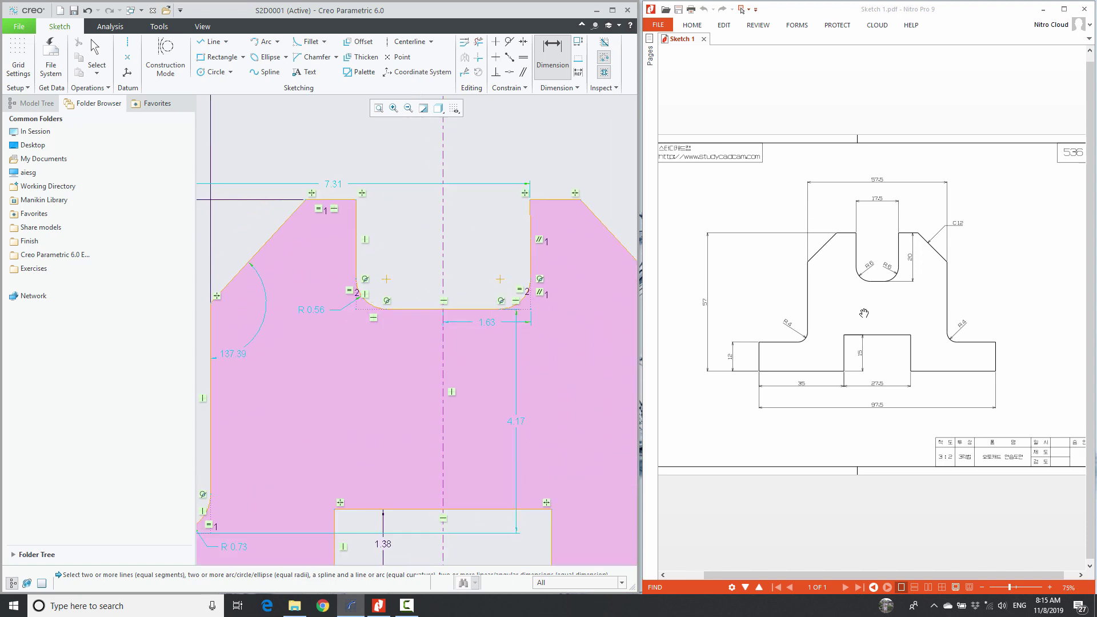
left_click(369, 304)
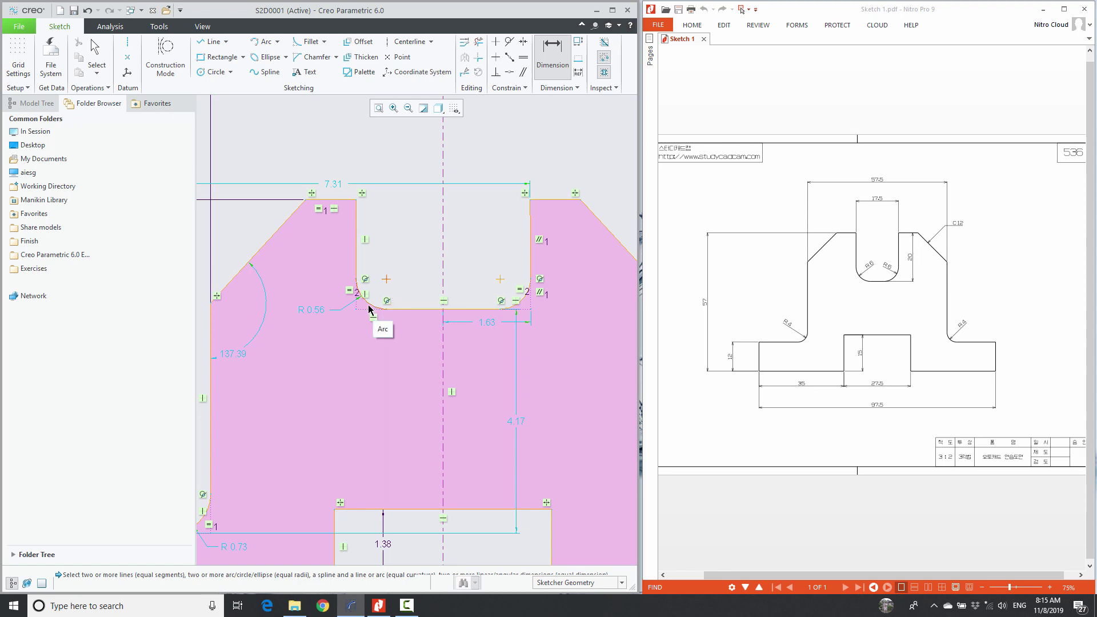
middle_click(408, 280)
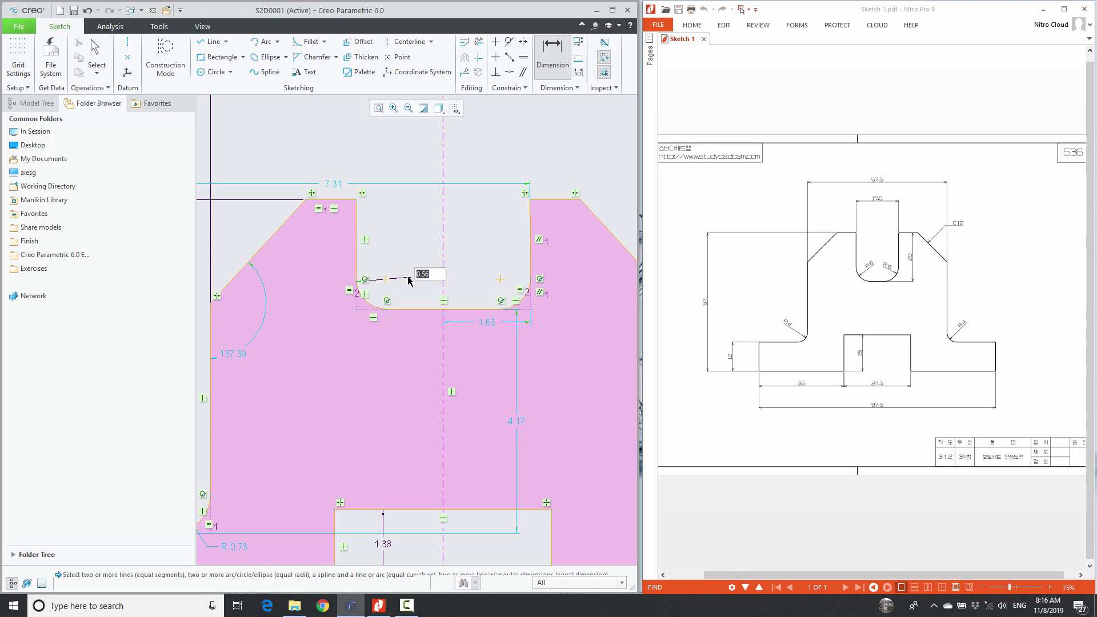
key("Return")
scroll(425, 239, "down", 1)
scroll(426, 239, "down", 1)
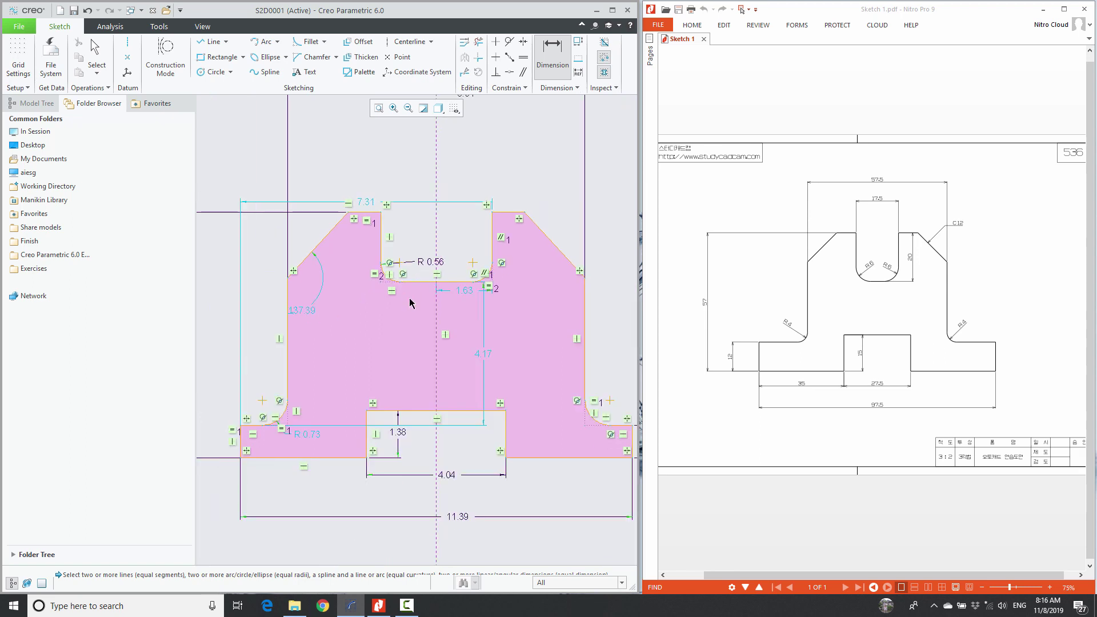
scroll(411, 300, "down", 1)
scroll(412, 306, "down", 1)
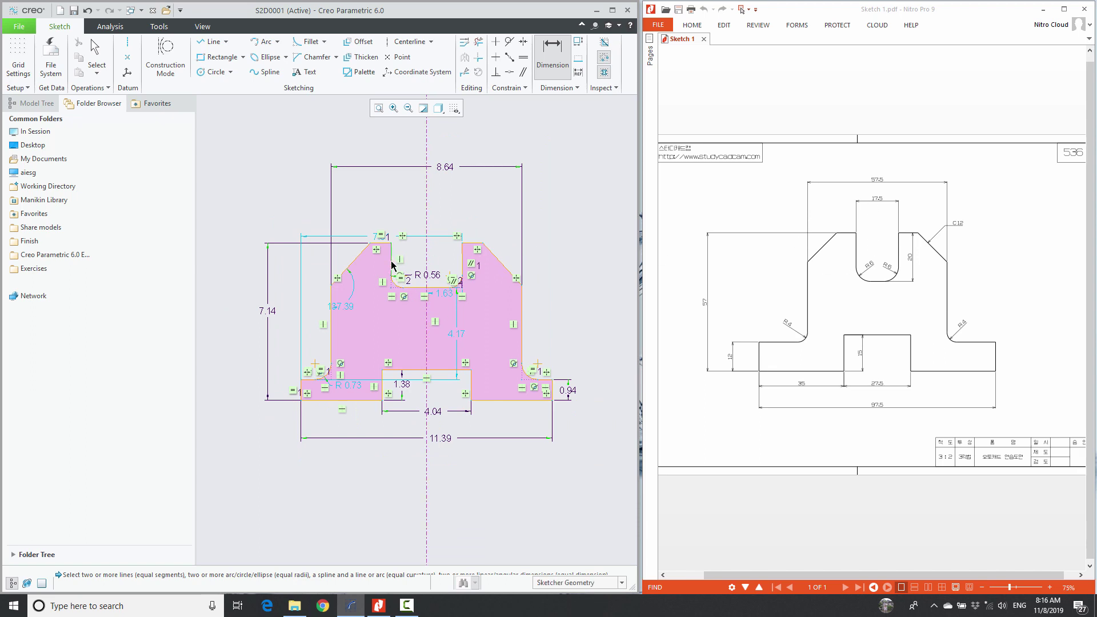
middle_click(462, 214)
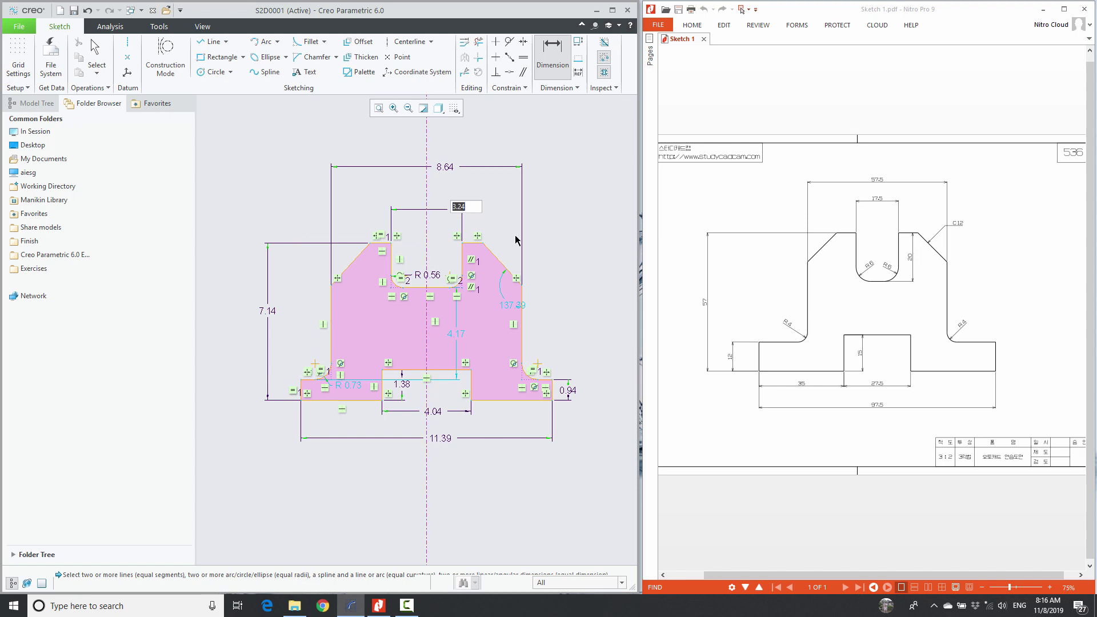
key("Return")
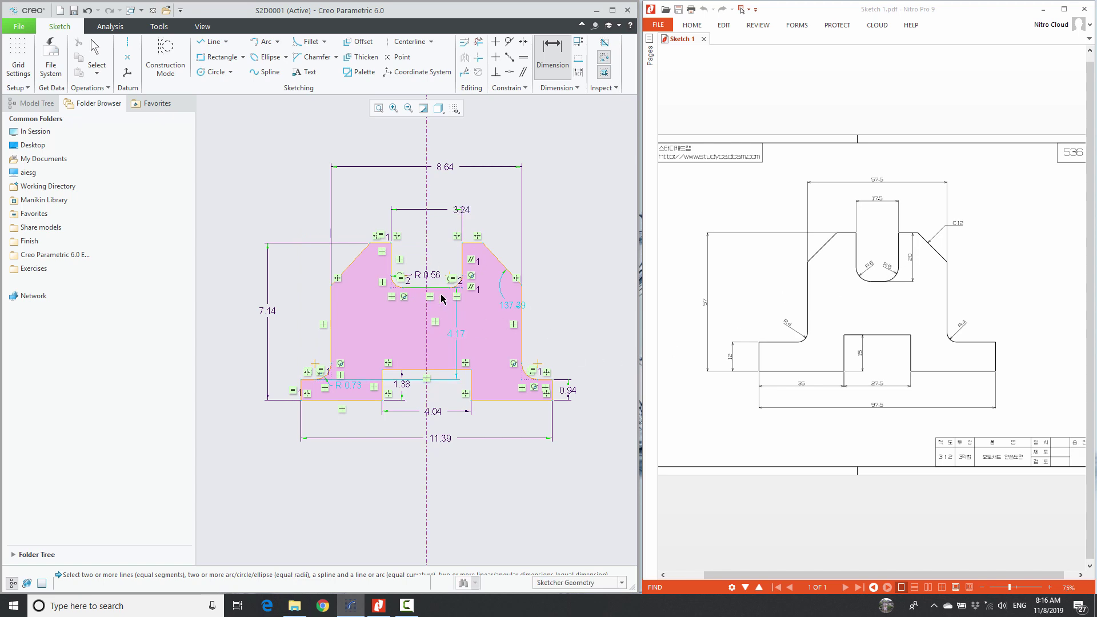
Add the 2.03 chamfer height and a 3.68 bottom-left width, triggering a conflict.
left_click(498, 259)
middle_click(540, 264)
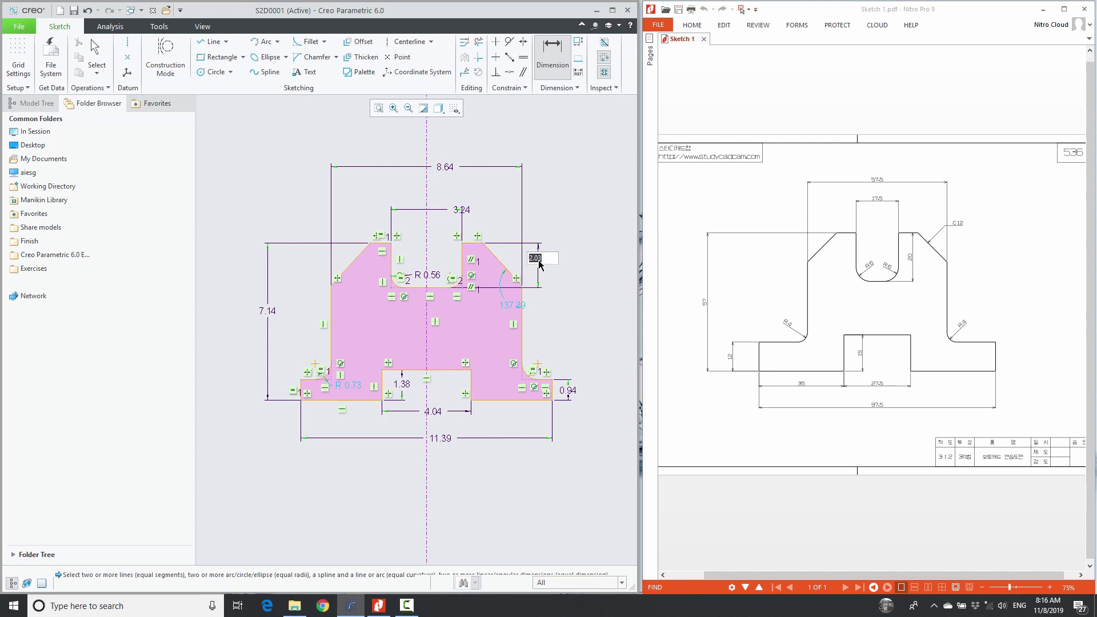
key("Return")
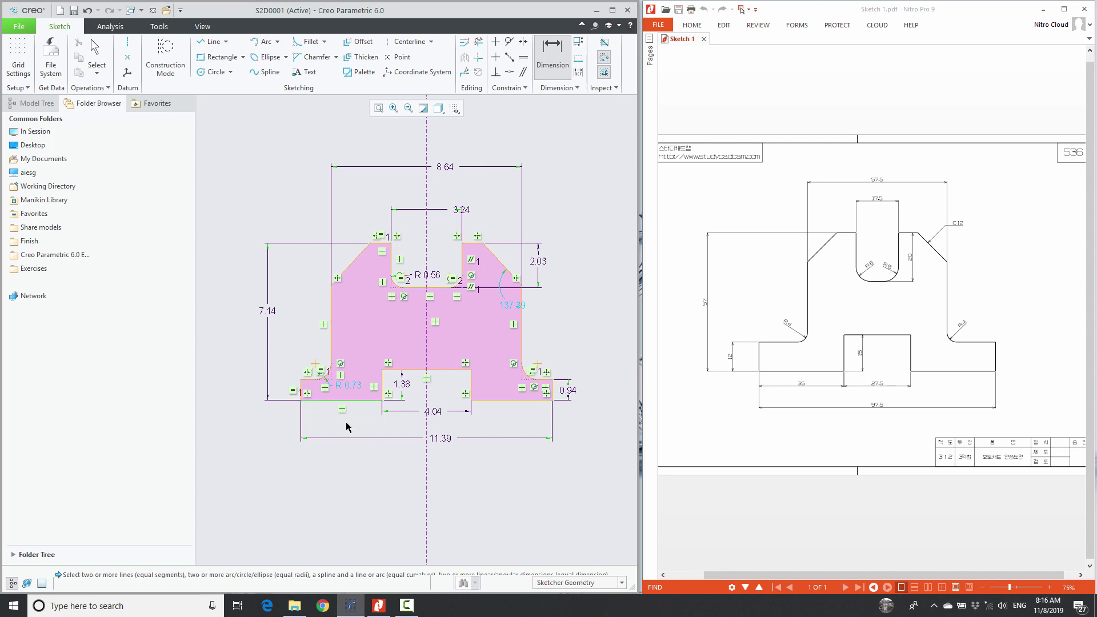
middle_click(346, 428)
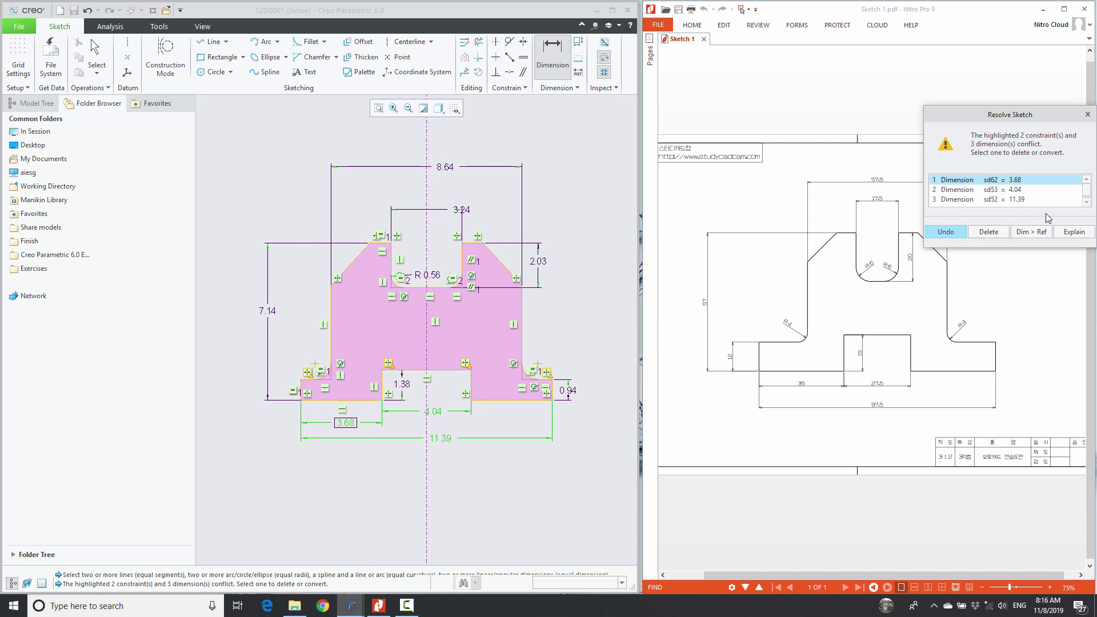
Delete the conflicting 3.68 dimension in Resolve Sketch.
left_click(1086, 202)
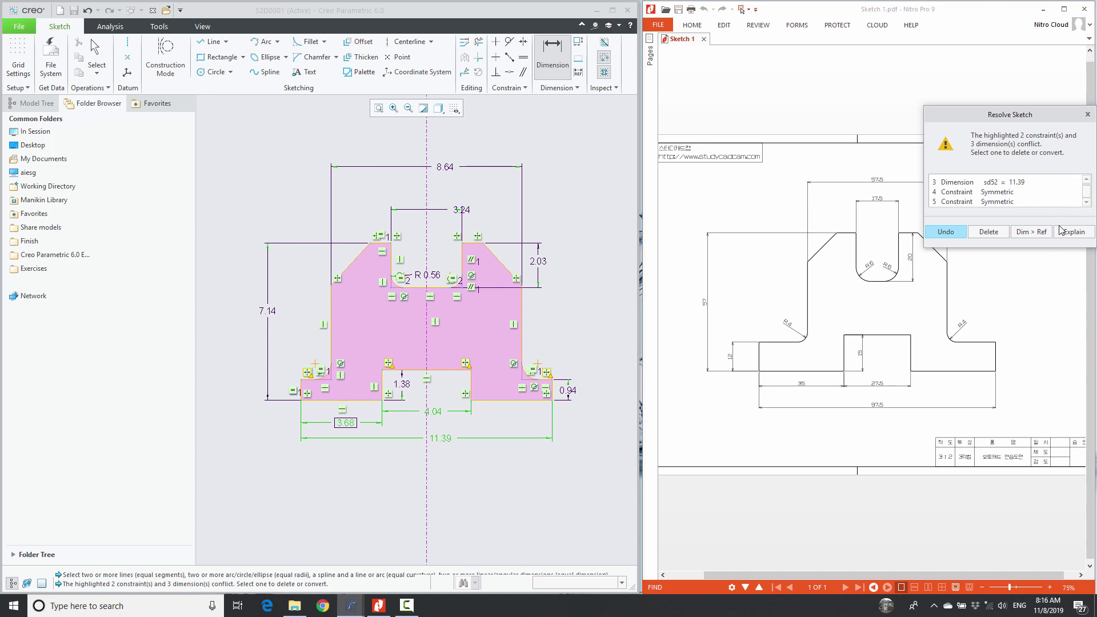
left_click(989, 231)
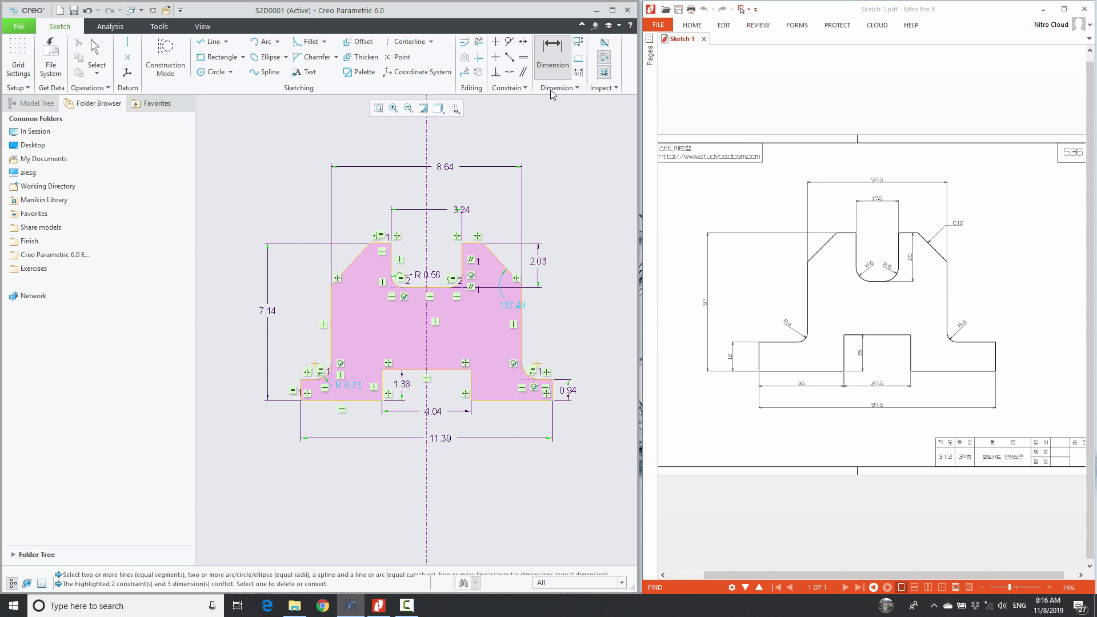
Add the 1.76 right-chamfer width, deleting the conflicting Equal lengths constraint.
middle_click(483, 244)
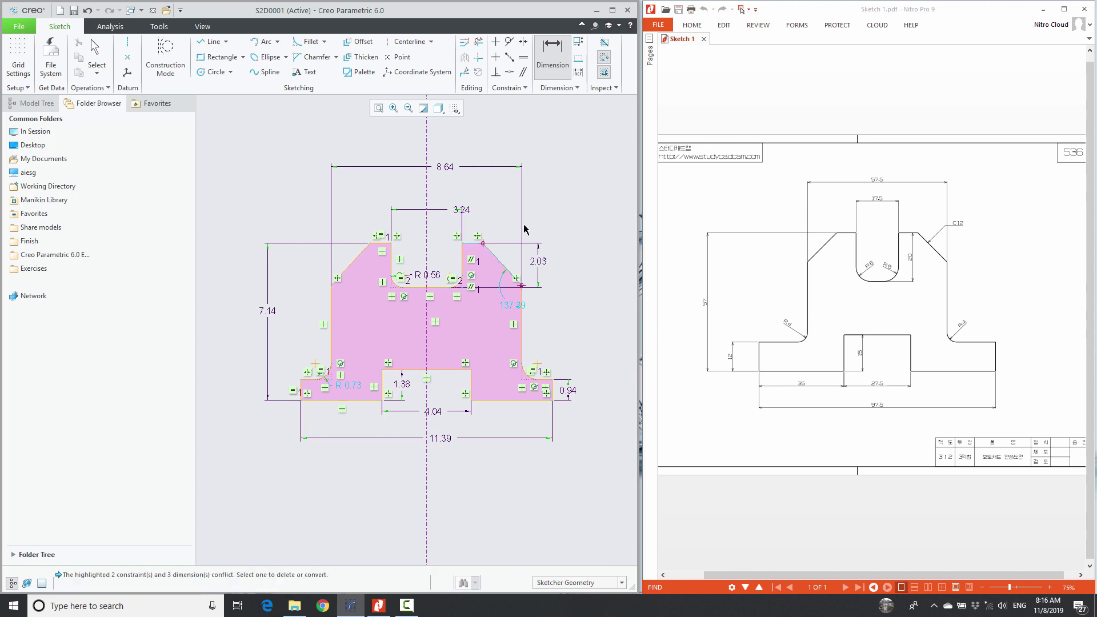
middle_click(510, 211)
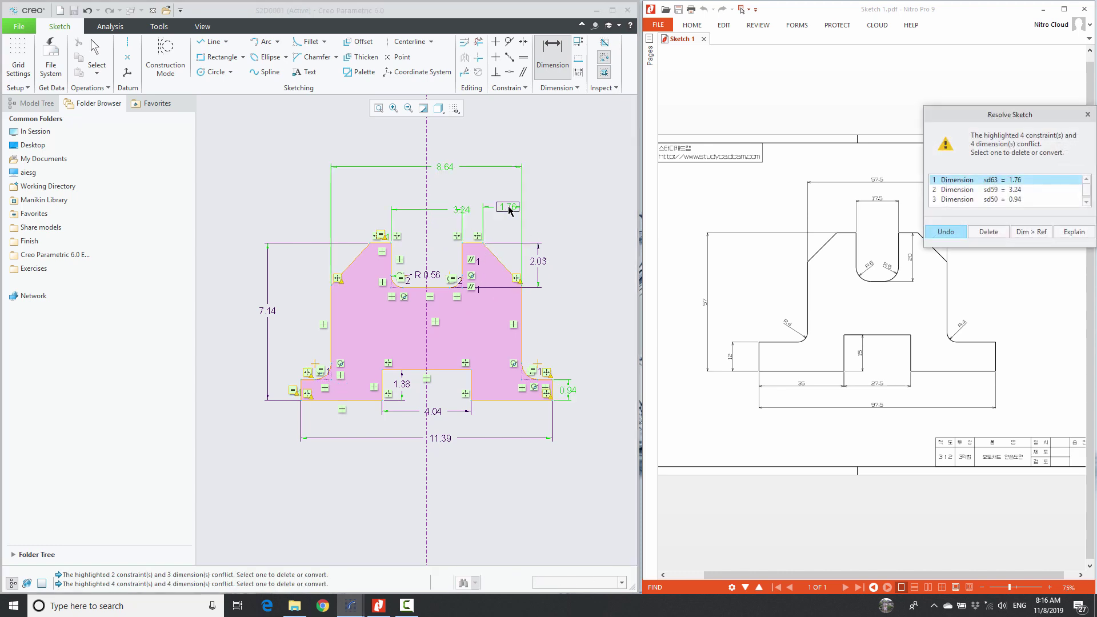
left_click(1086, 202)
left_click(1086, 203)
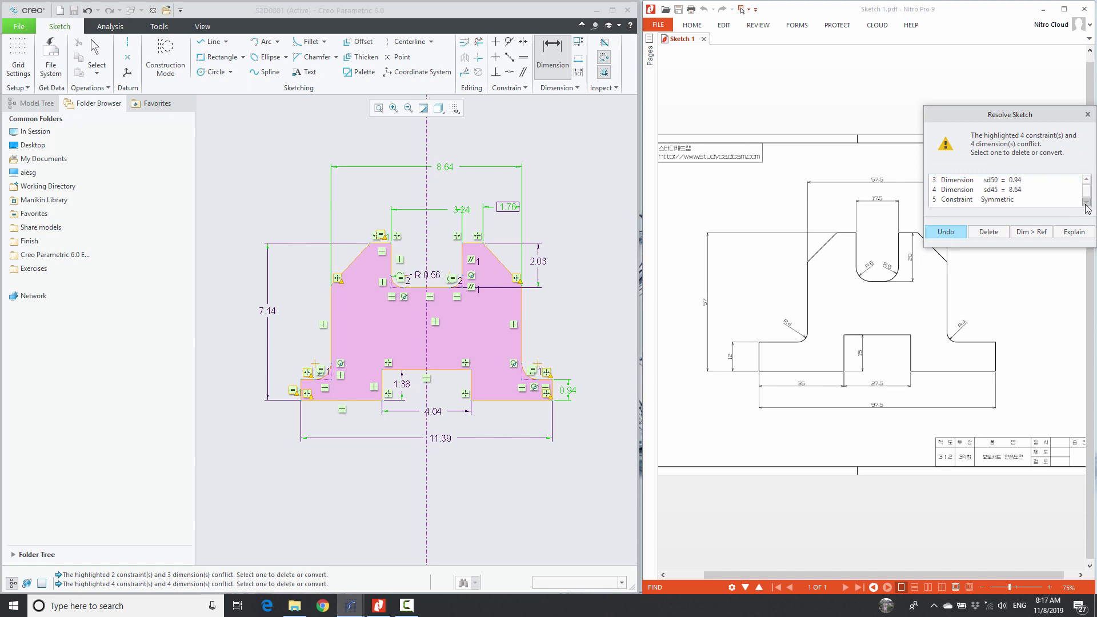
left_click(1086, 202)
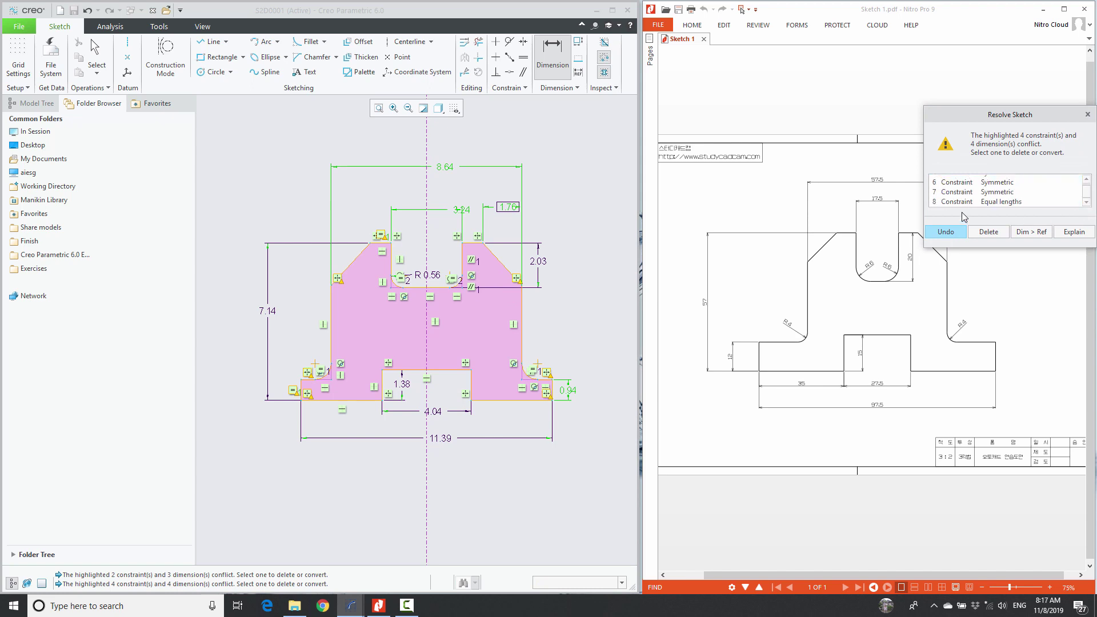
left_click(977, 202)
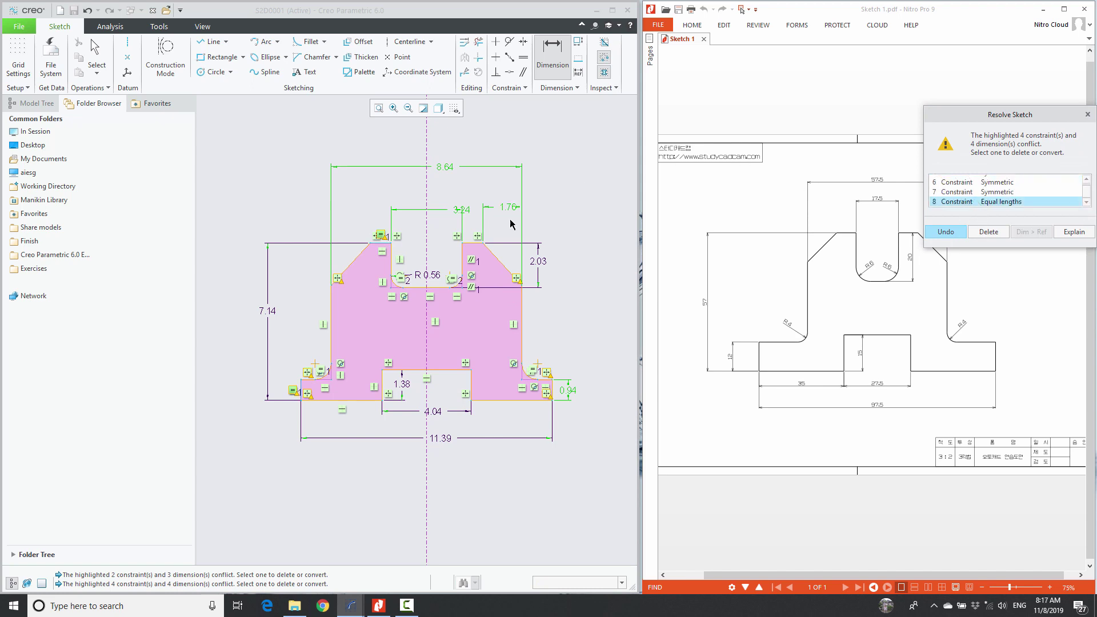
left_click(989, 232)
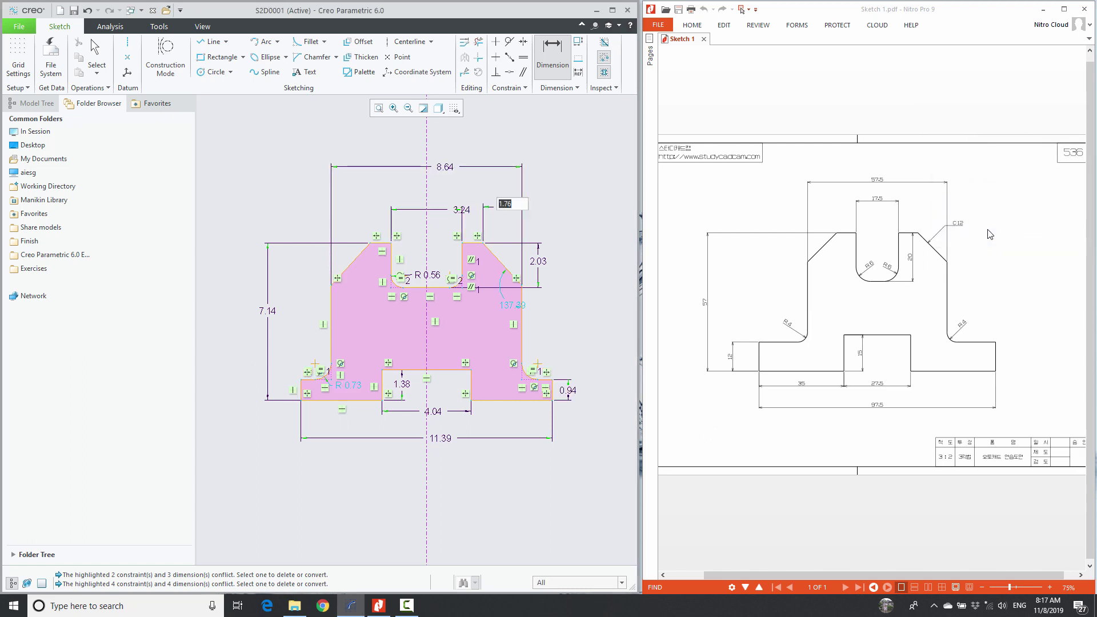
key("Return")
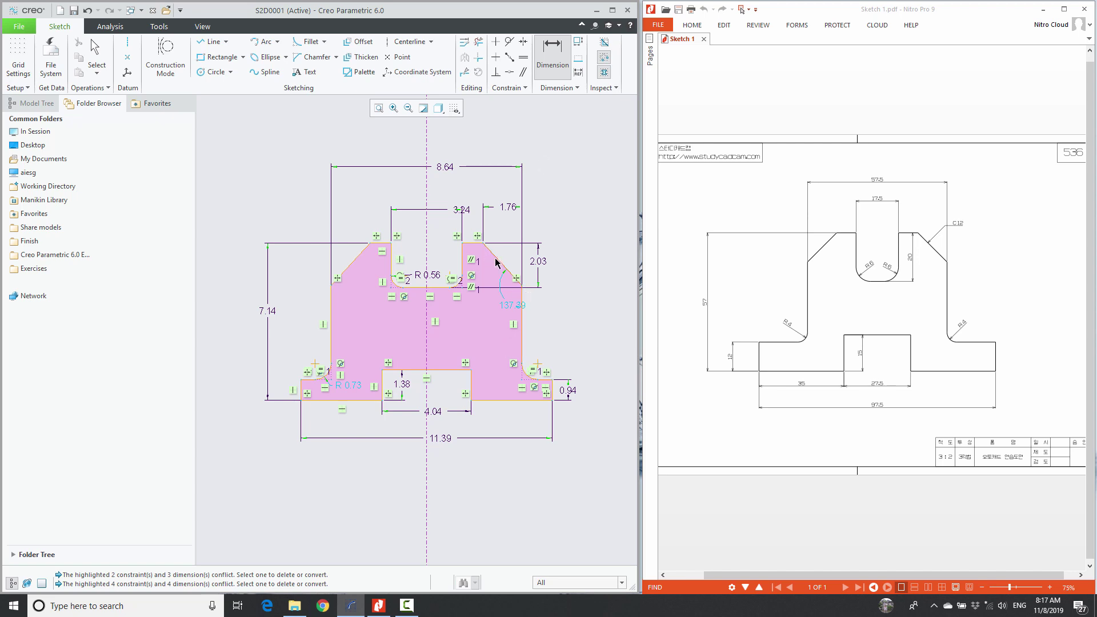
Dimension the right chamfer angle at 42.61° and the right fillet radius at R 0.73.
middle_click(496, 263)
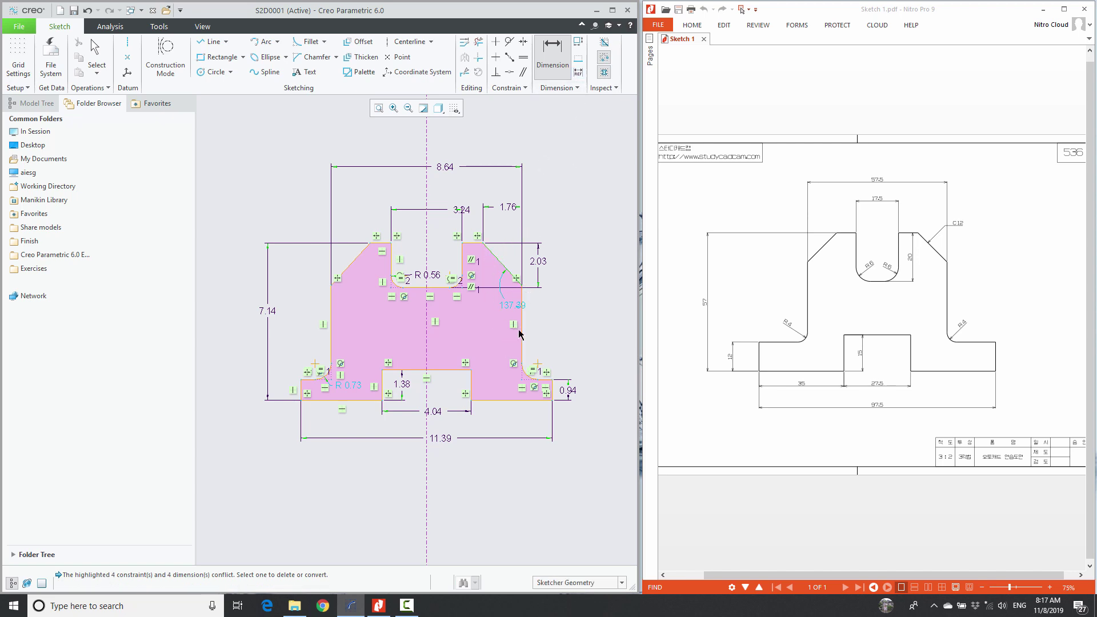
middle_click(512, 260)
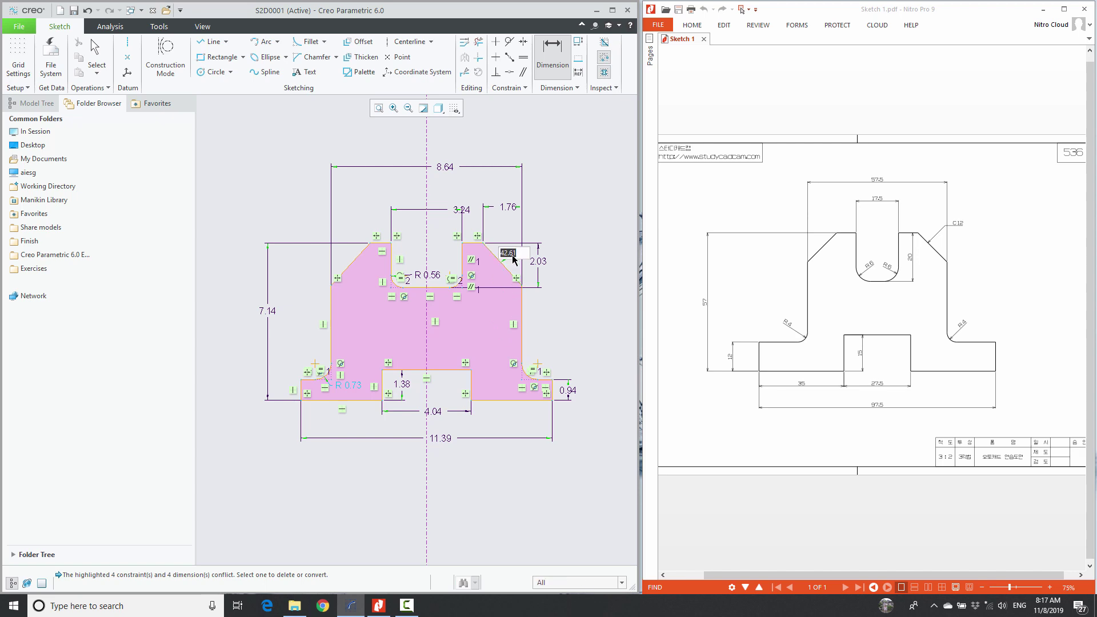
key("Return")
scroll(526, 377, "up", 3)
scroll(526, 374, "up", 2)
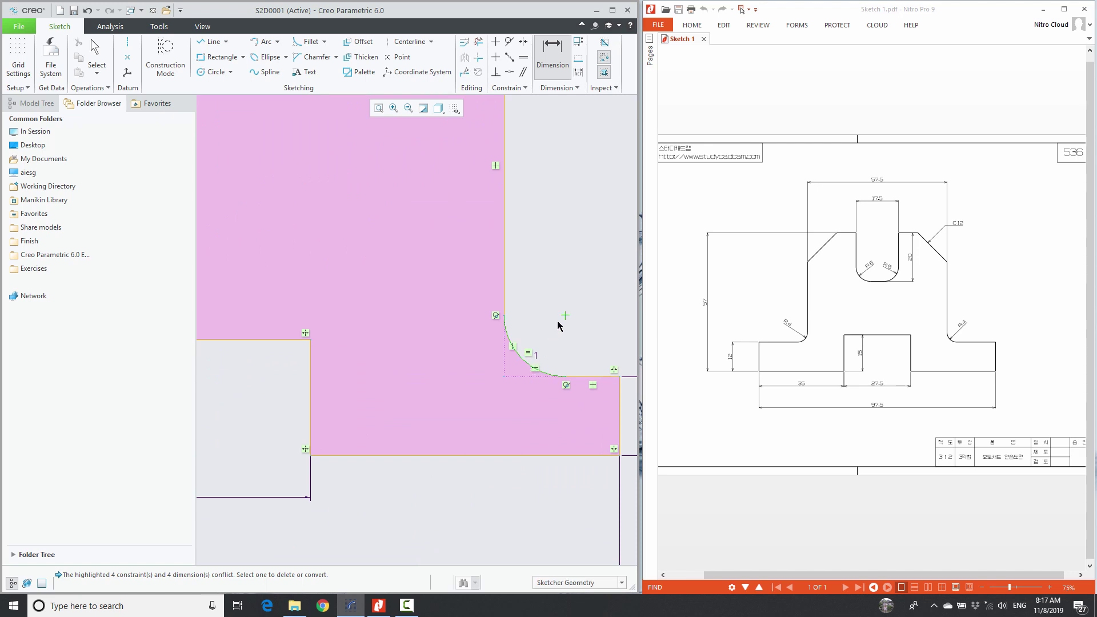
middle_click(579, 296)
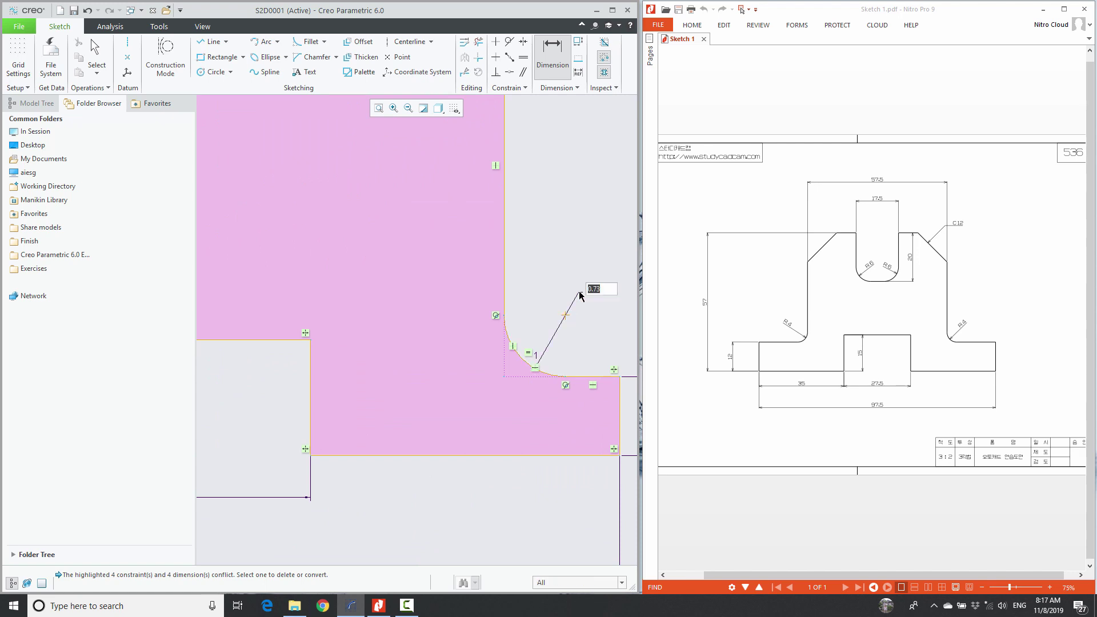
key("Return")
Exit the Dimension tool and back out to select dimensions for editing.
scroll(489, 349, "down", 3)
scroll(485, 361, "down", 2)
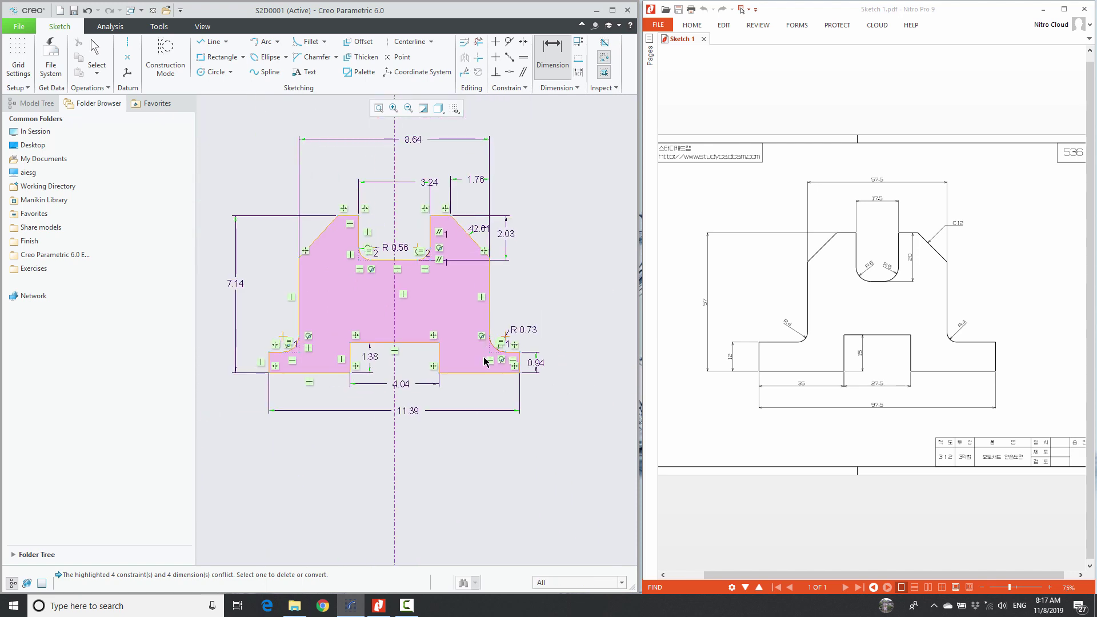
scroll(238, 178, "up", 1)
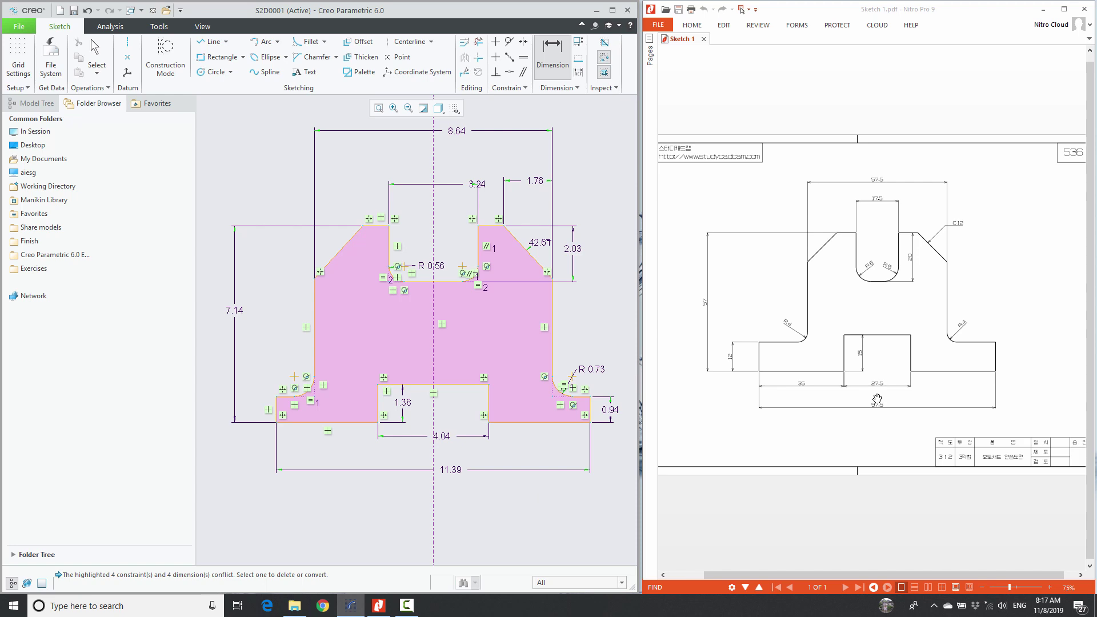
scroll(424, 494, "up", 2)
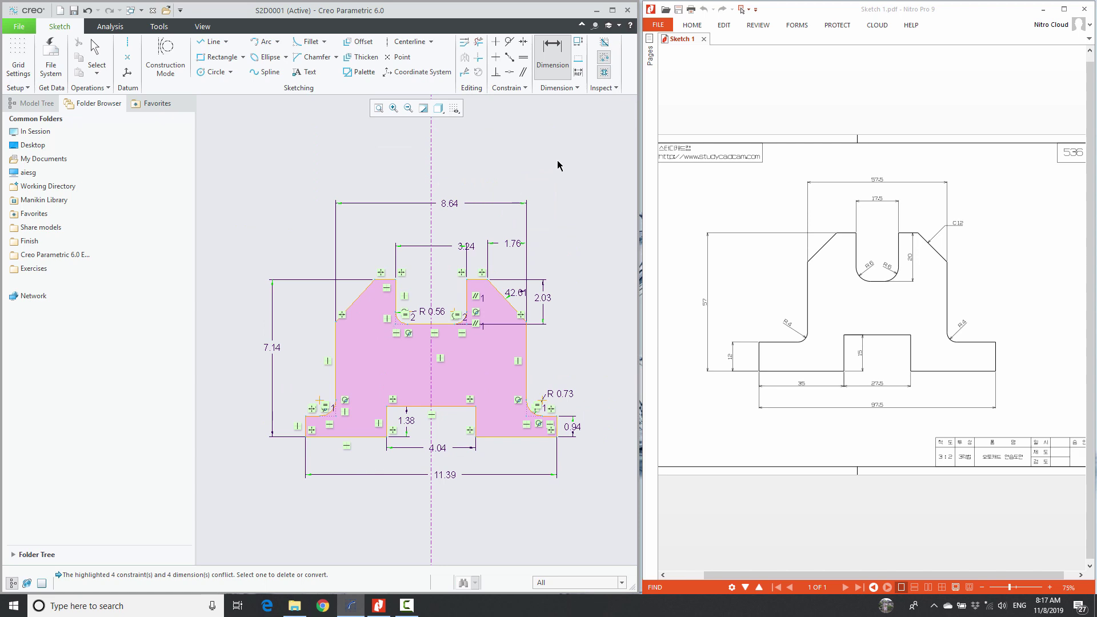
key("Escape")
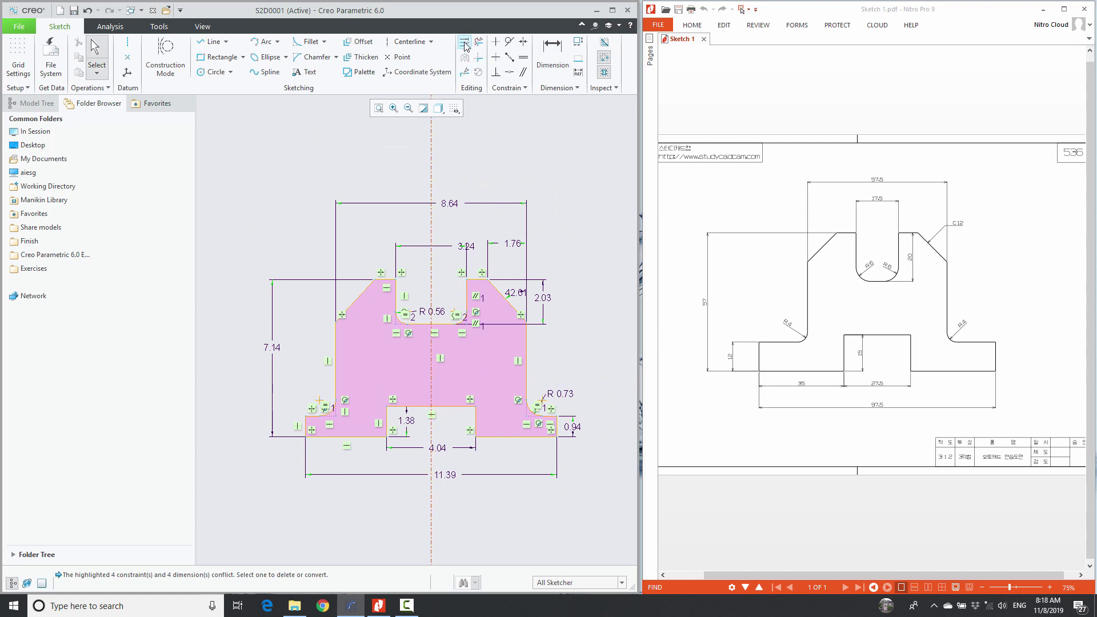
left_click(465, 43)
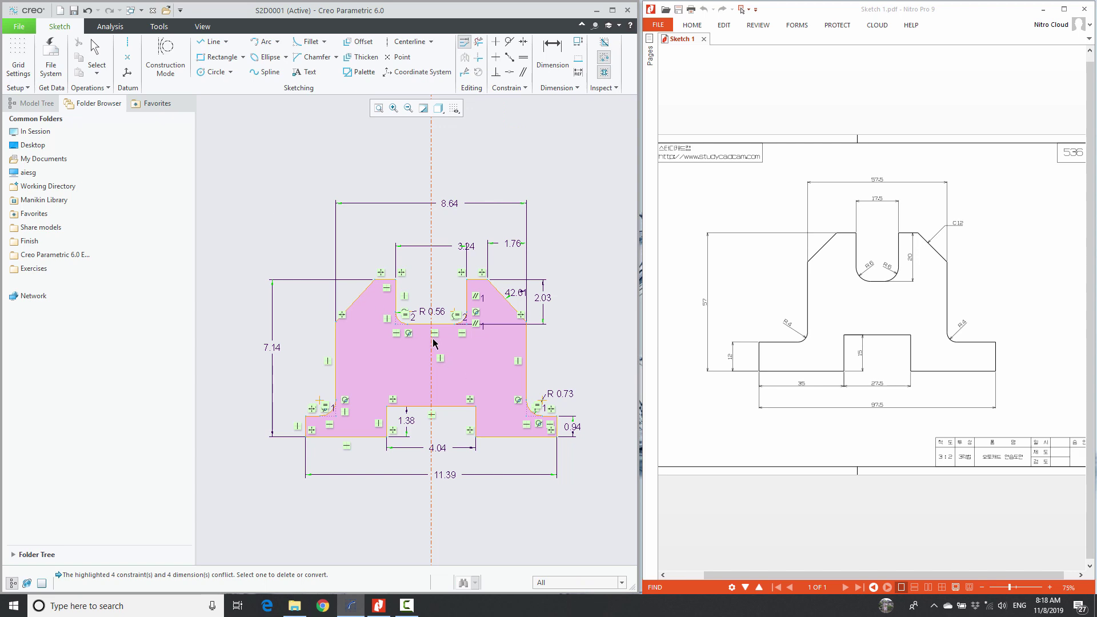
middle_click(290, 218)
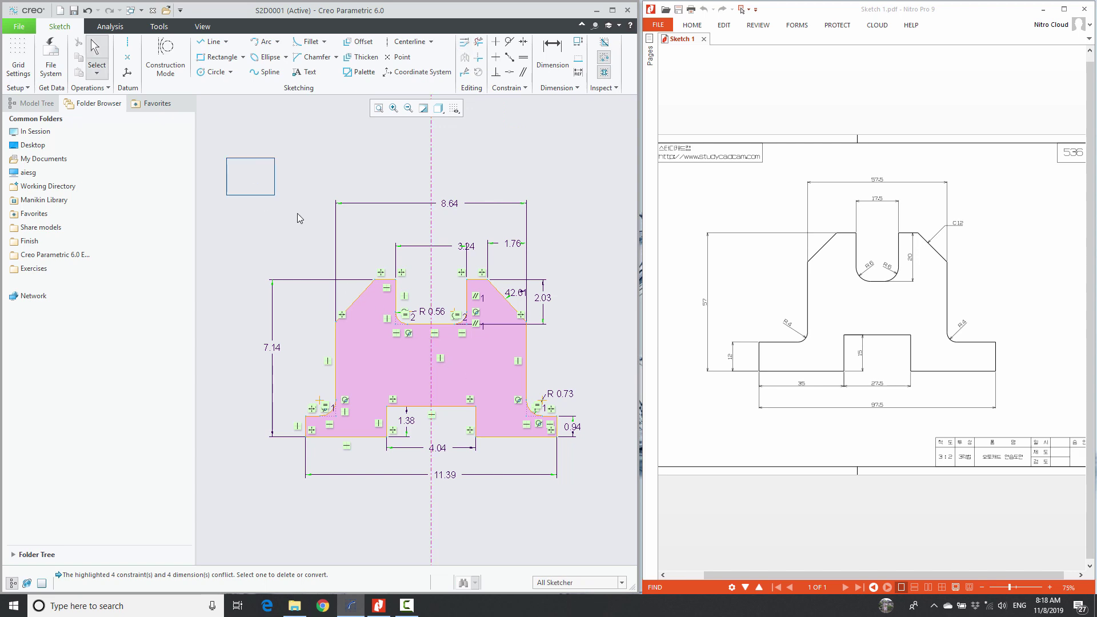
Select the whole sketch, list all its dimensions in Modify Dimensions with Regenerate off, enlarged beside the sketch.
left_click_drag(227, 158, 567, 469)
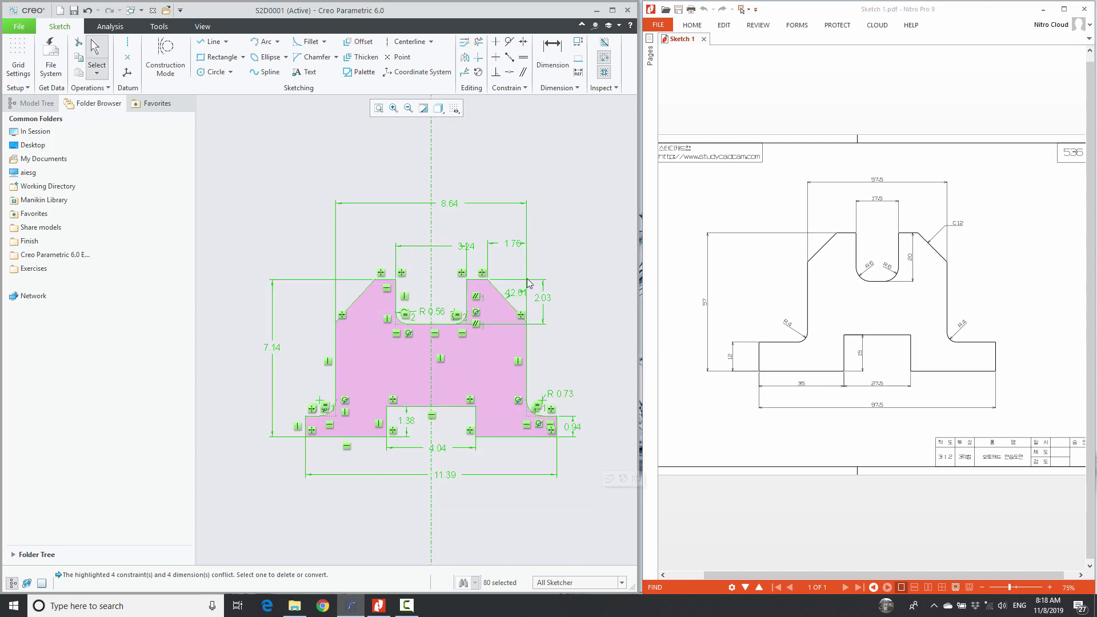
left_click(467, 46)
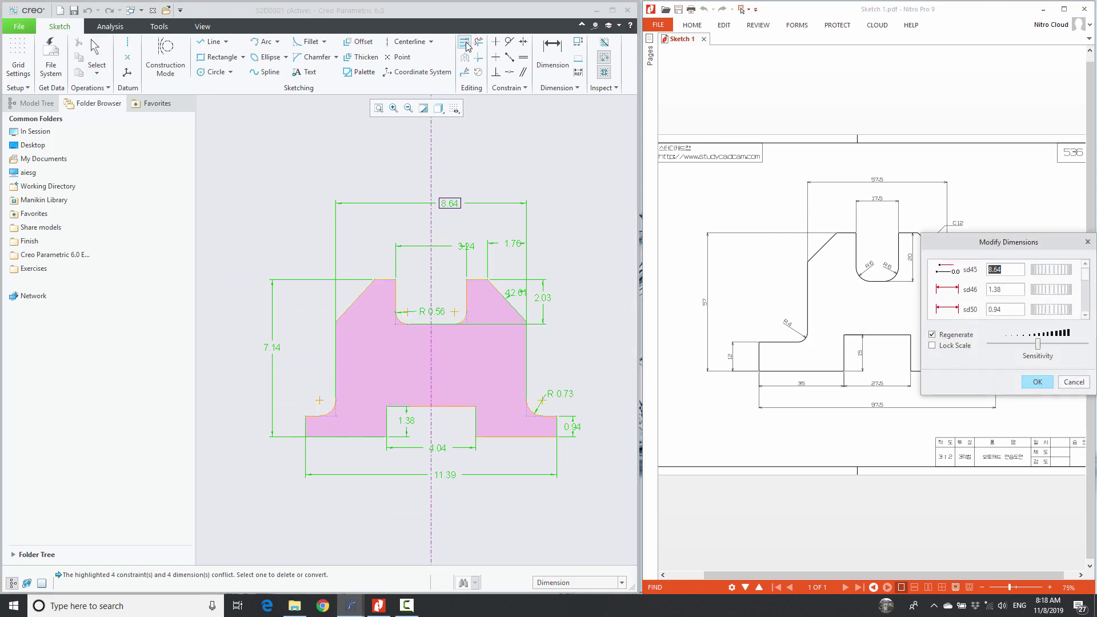
mouse_move(935, 243)
left_mouse_down()
mouse_move(547, 209)
mouse_move(481, 180)
left_mouse_up()
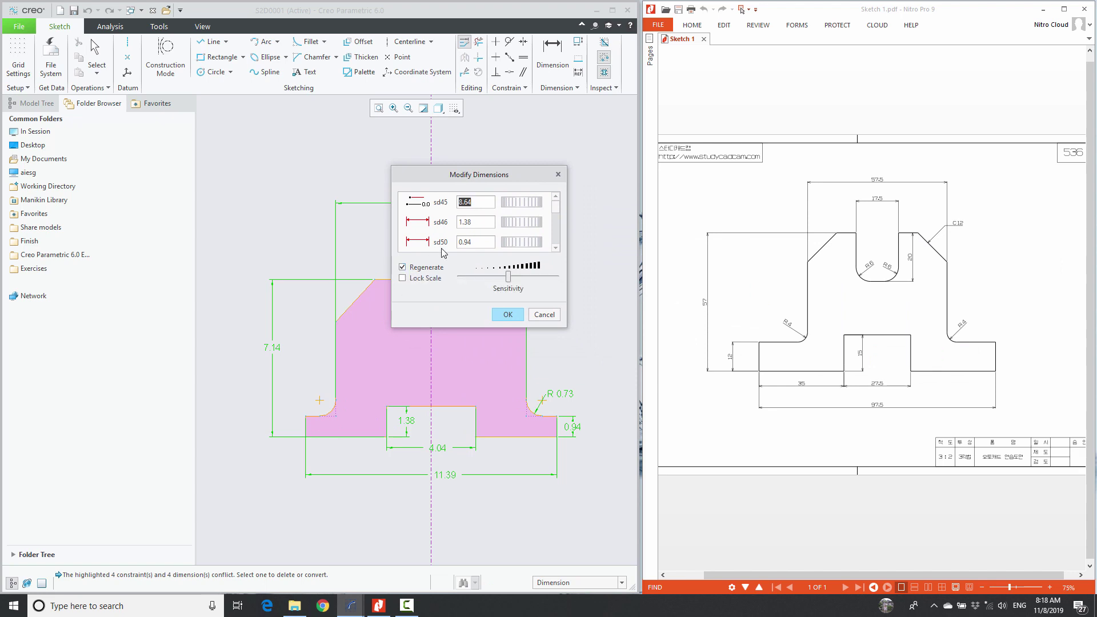
left_click(402, 267)
left_click_drag(566, 326, 624, 474)
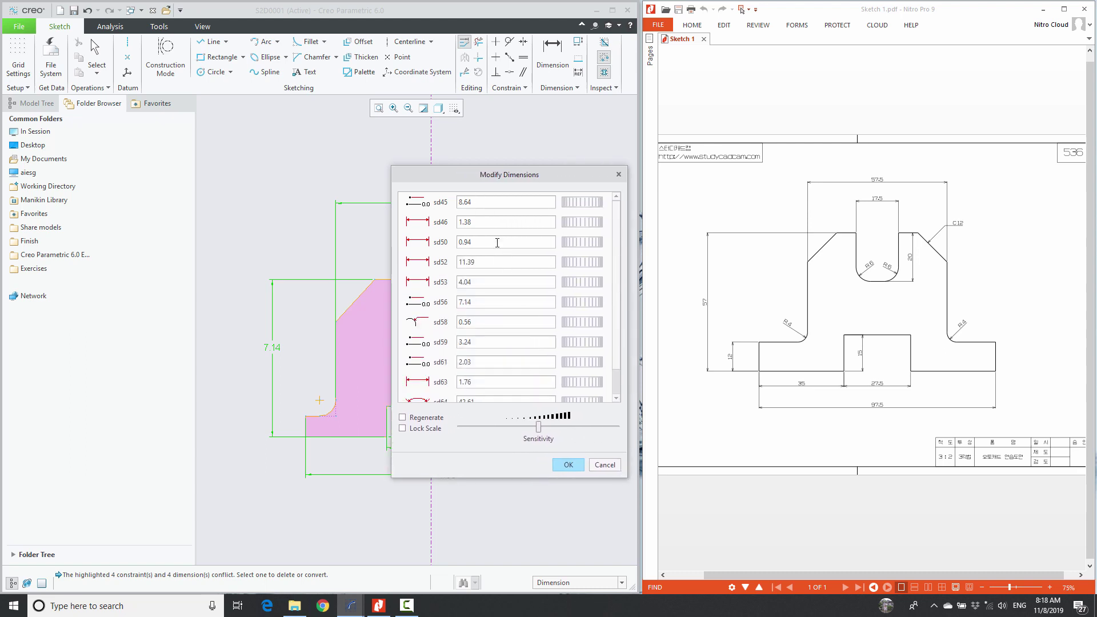
left_click_drag(492, 179, 128, 155)
Enter the first six real values: 57.50, 15.00, 12.00, 97.50, 27.50 and 57.00.
left_click(128, 177)
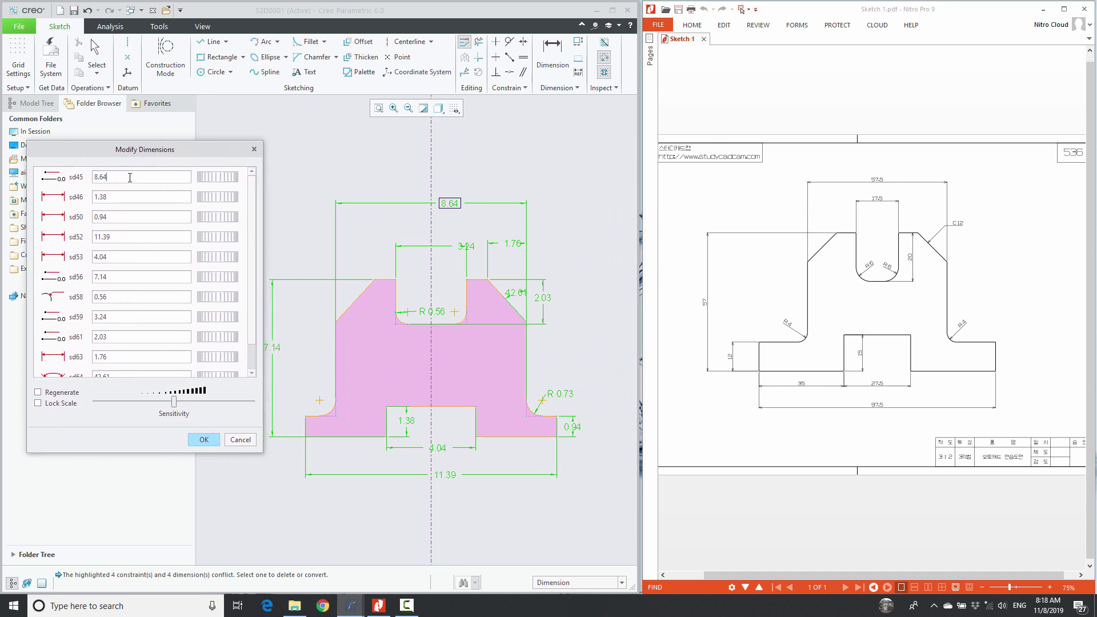
double_click(130, 177)
type("57.5")
key("Return")
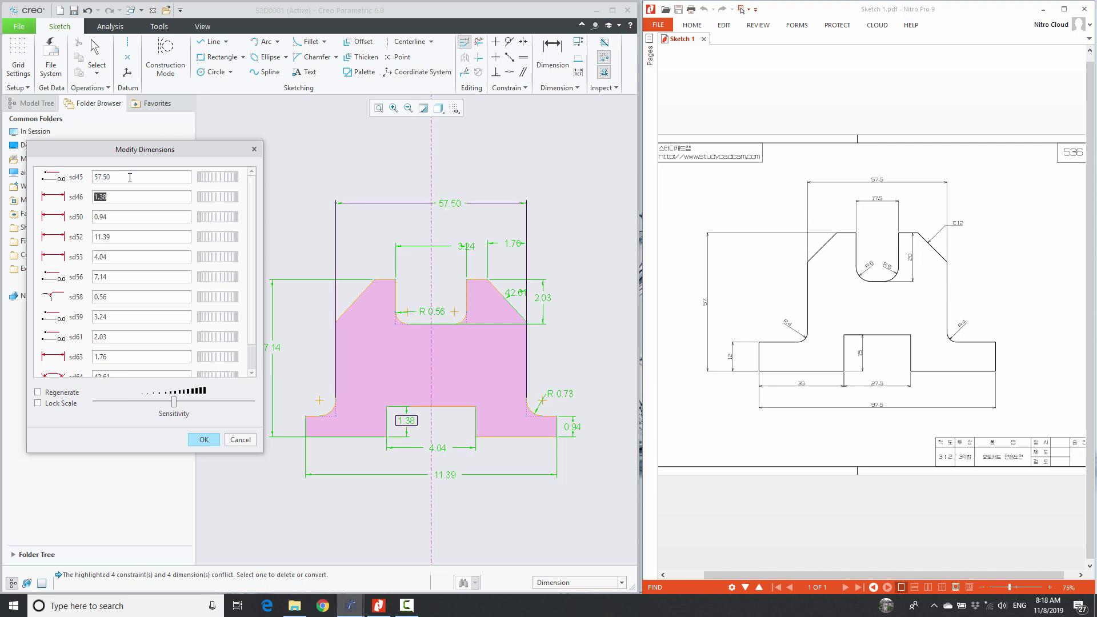
type("15")
key("Return")
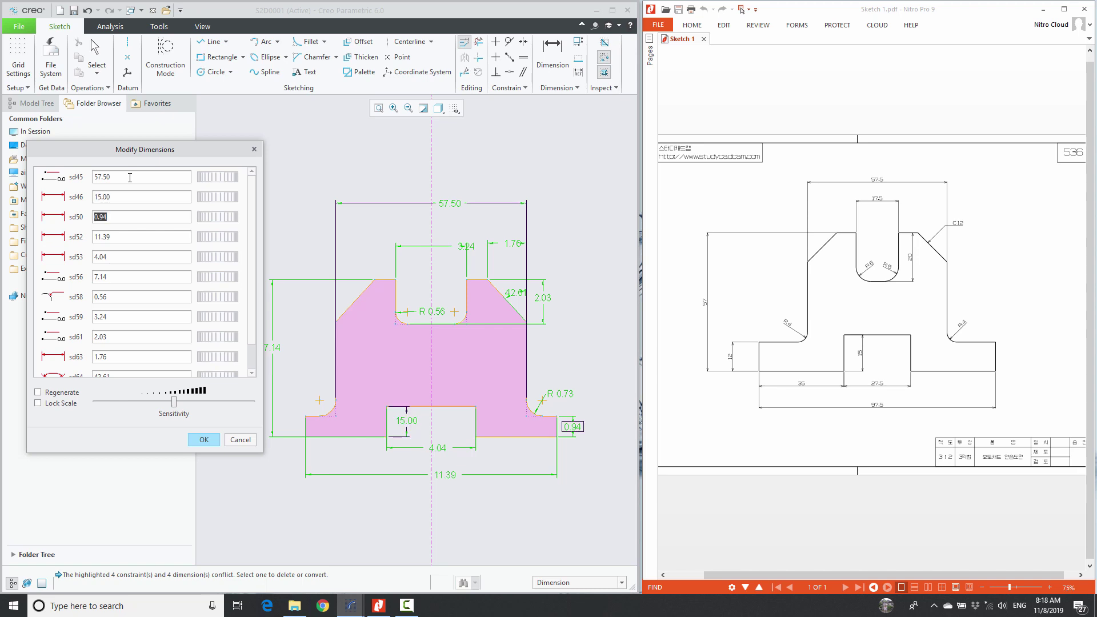
type("12")
key("Return")
type("97.5")
key("Return")
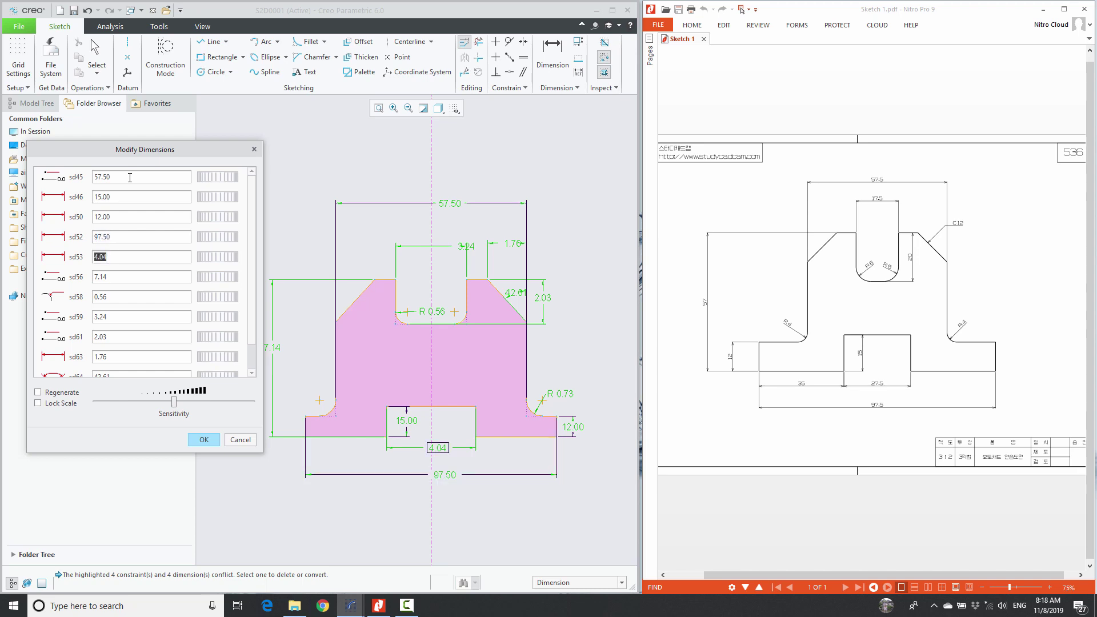
type("27.5")
key("Return")
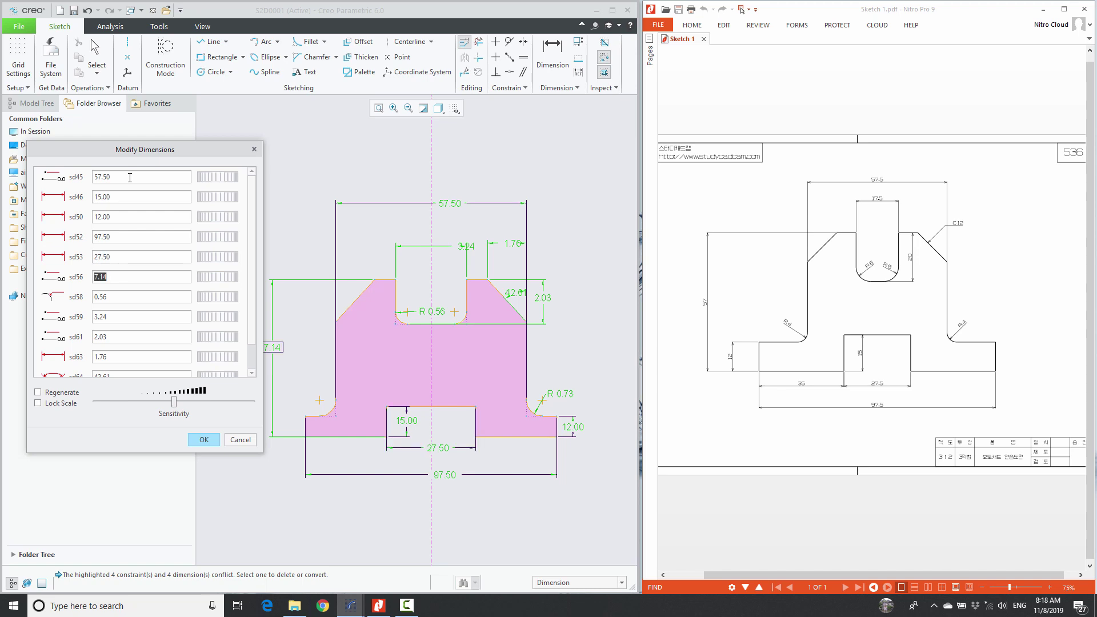
type("57")
key("Return")
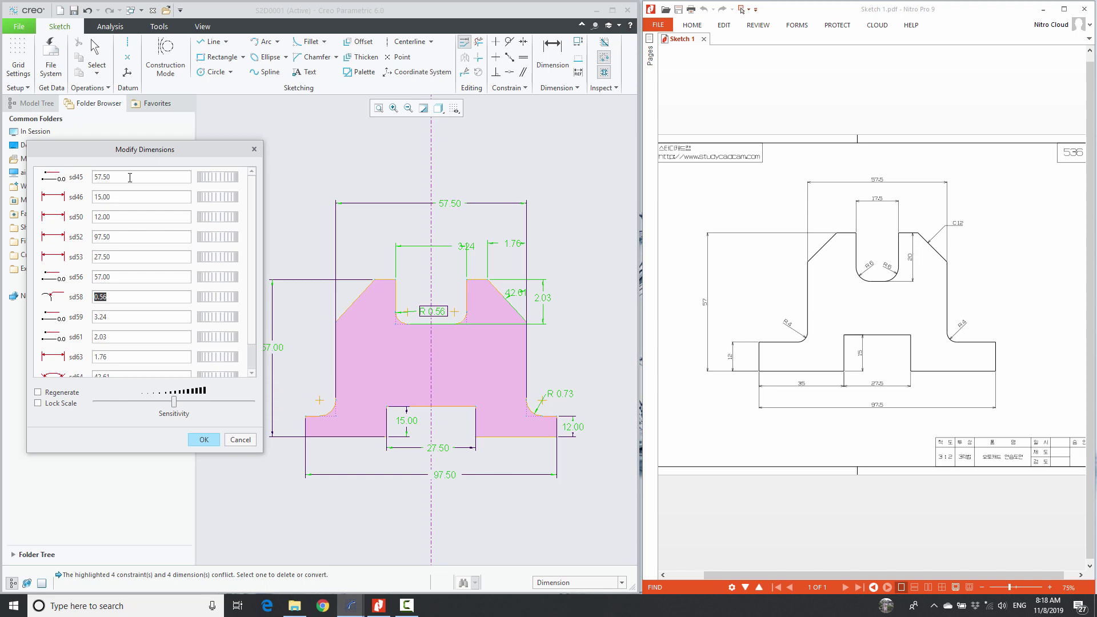
Enter R 6.00, 17.50, 20.00, 12.00, 45.00 and R 4.00, then apply the new values.
type("6")
key("Return")
type("1")
type("5")
key("Return")
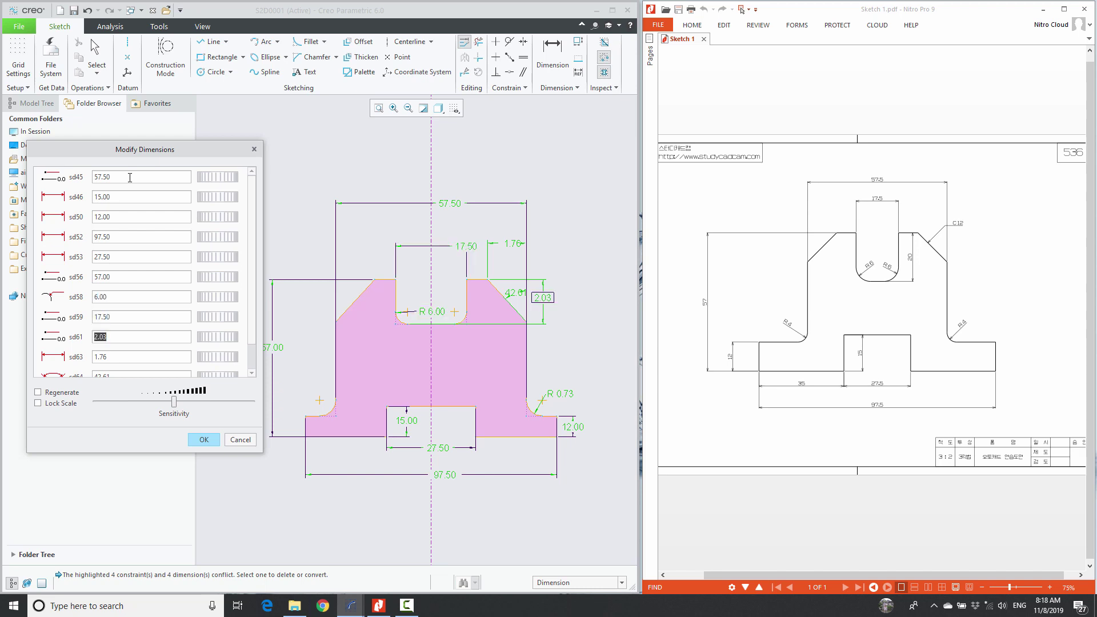
type("2")
key("Return")
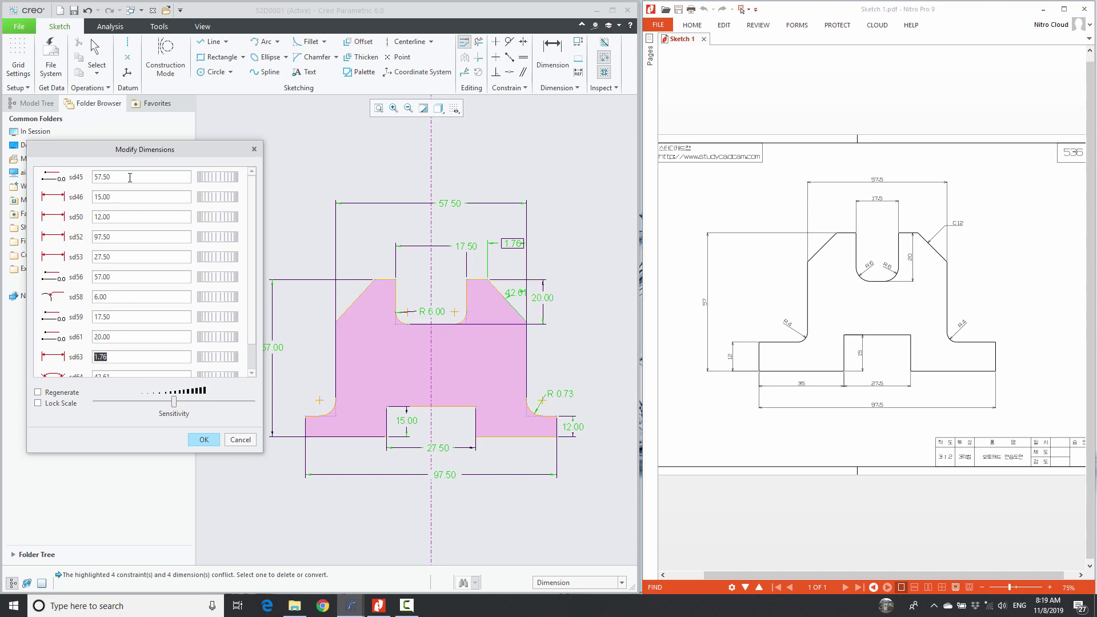
type("12")
key("Return")
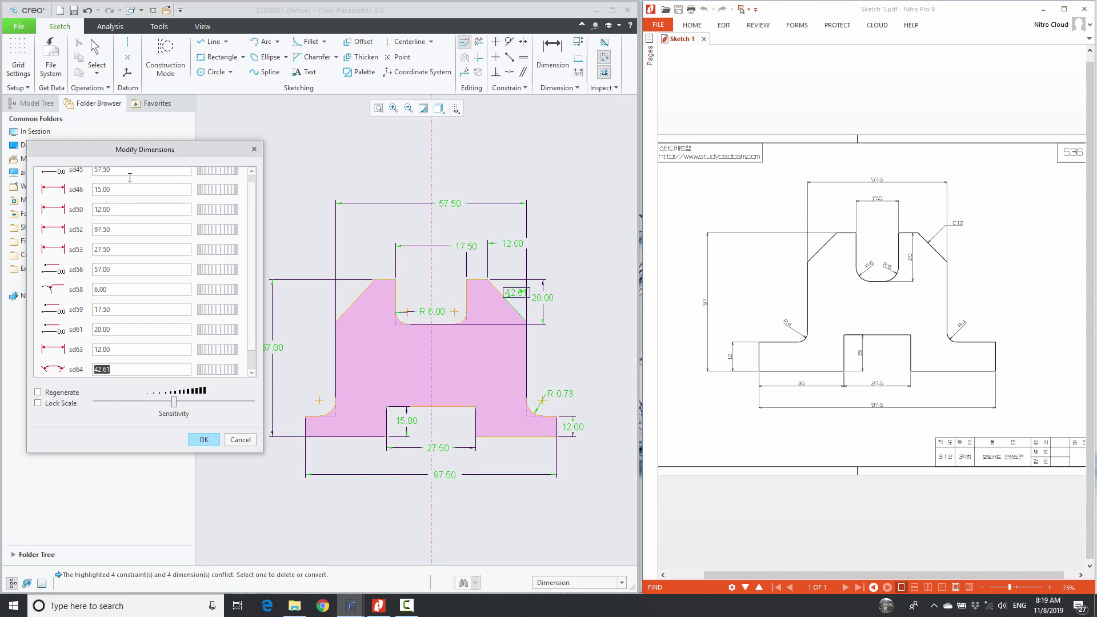
type("45")
key("Return")
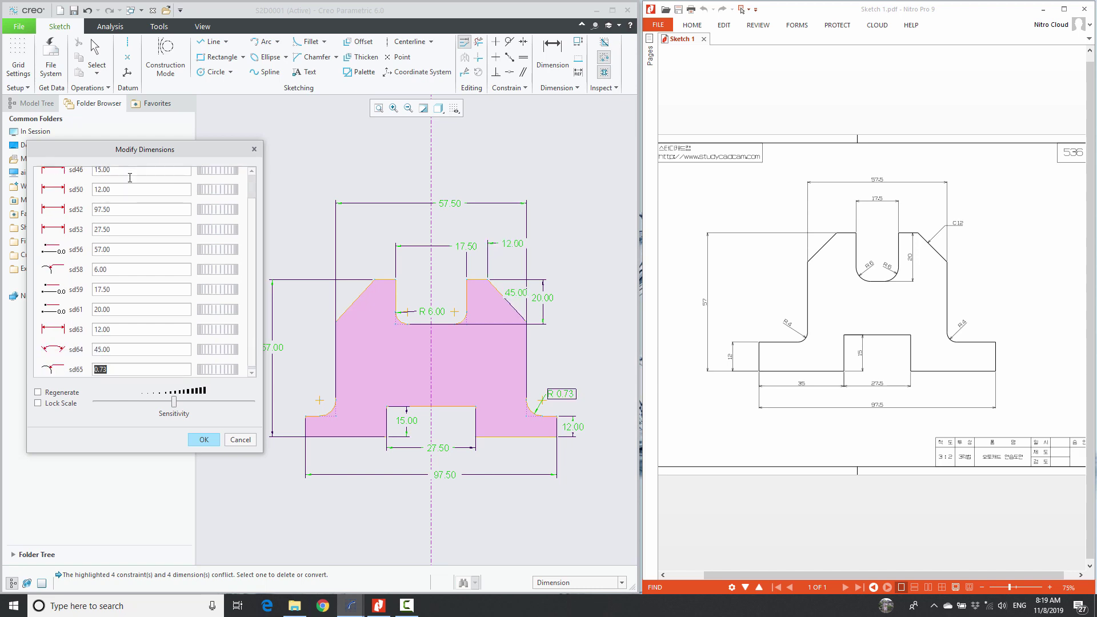
type("4")
key("Return")
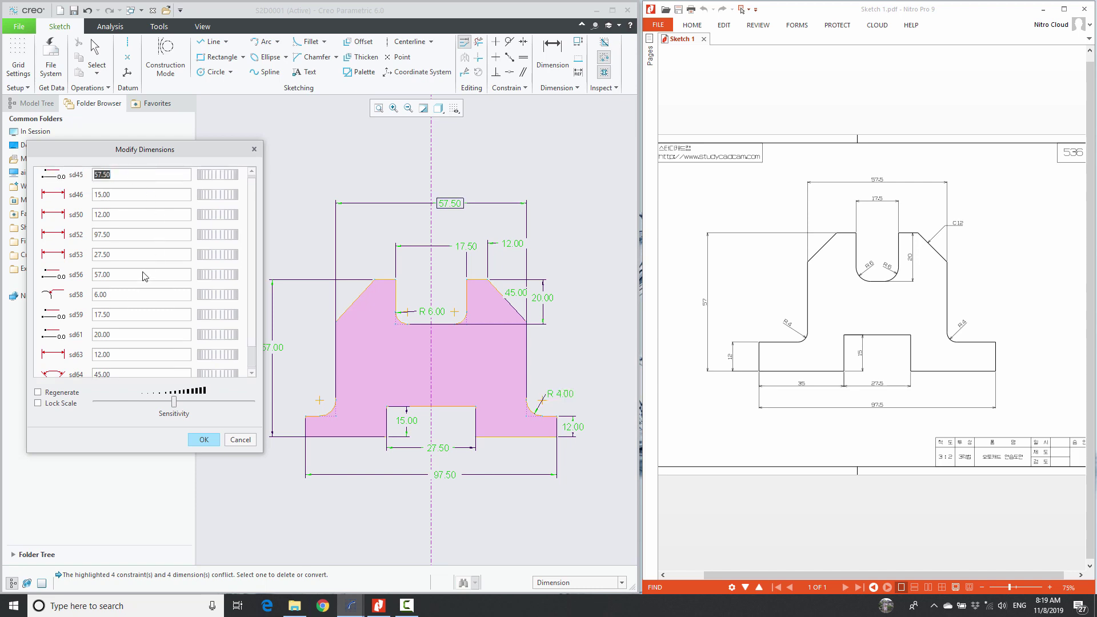
left_click(204, 440)
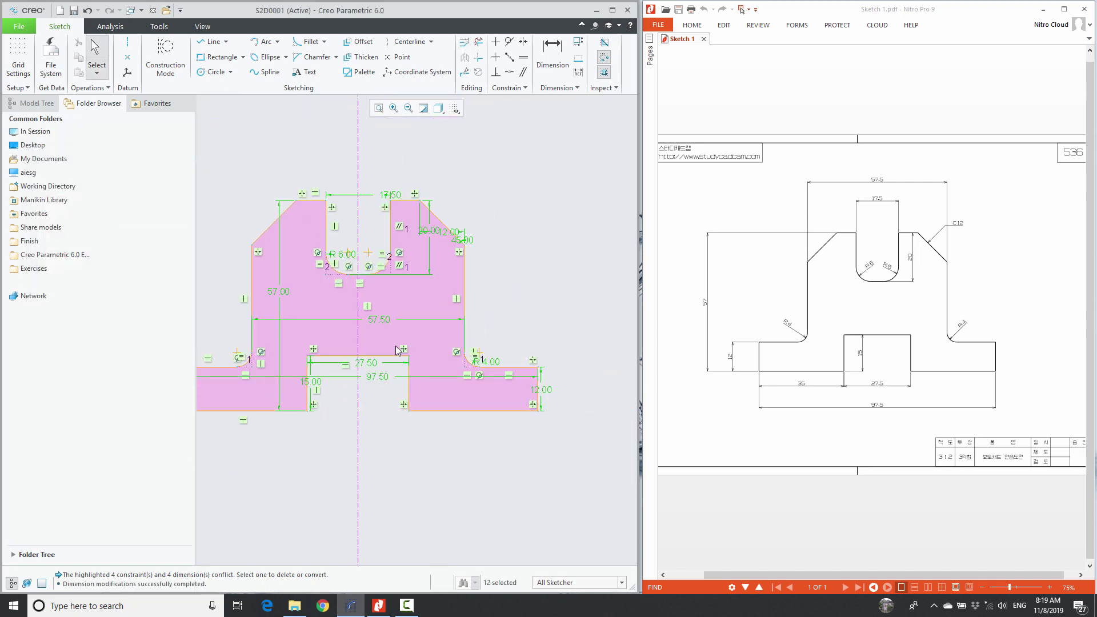
Hide vertices and constraint symbols, and move the 97.50 width dimension below the part.
left_click(259, 313)
key("ctrl+d")
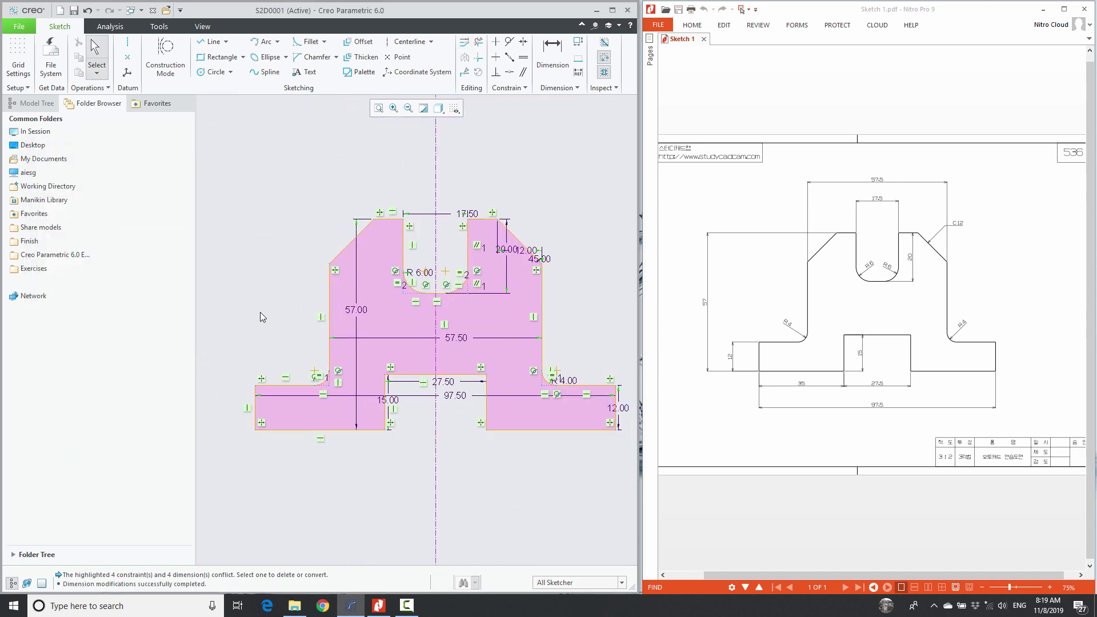
left_click(453, 110)
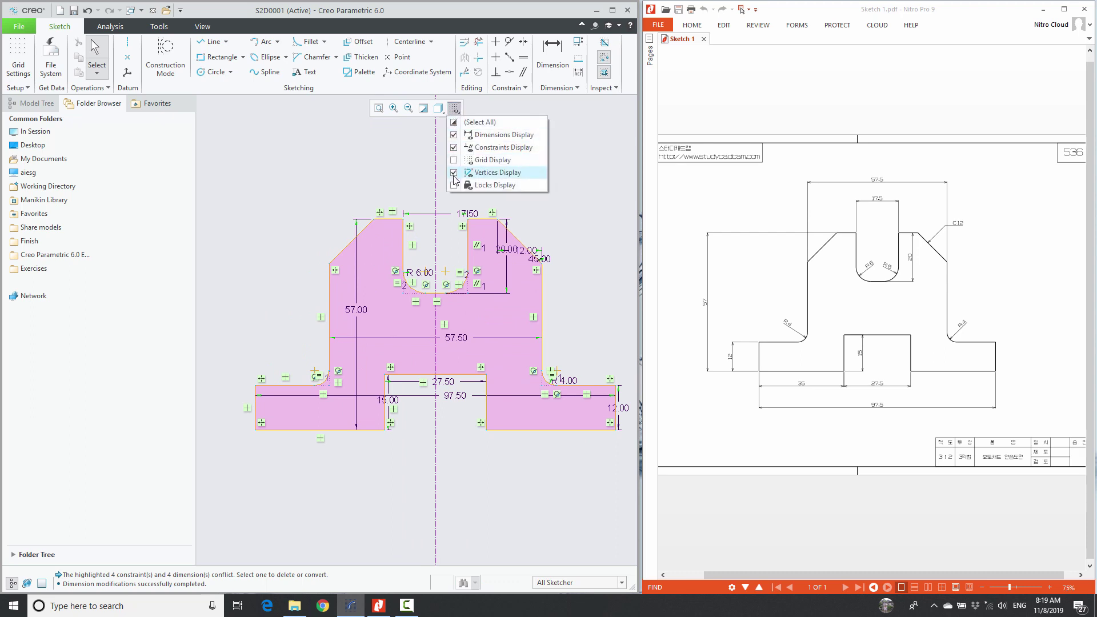
left_click(454, 175)
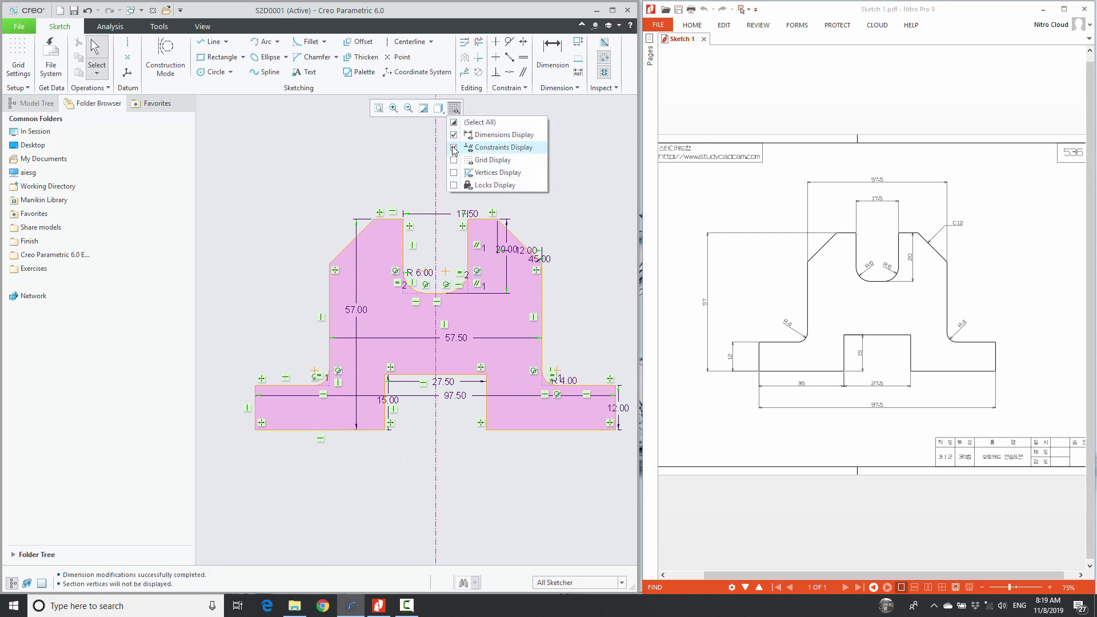
left_click(454, 149)
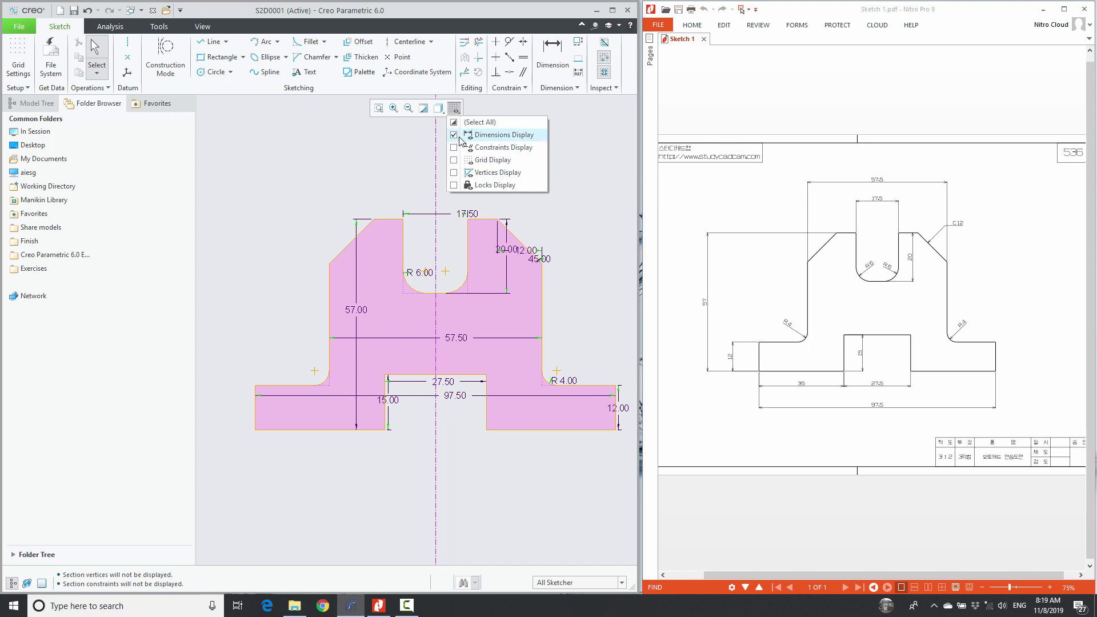
left_click(454, 135)
left_click(454, 135)
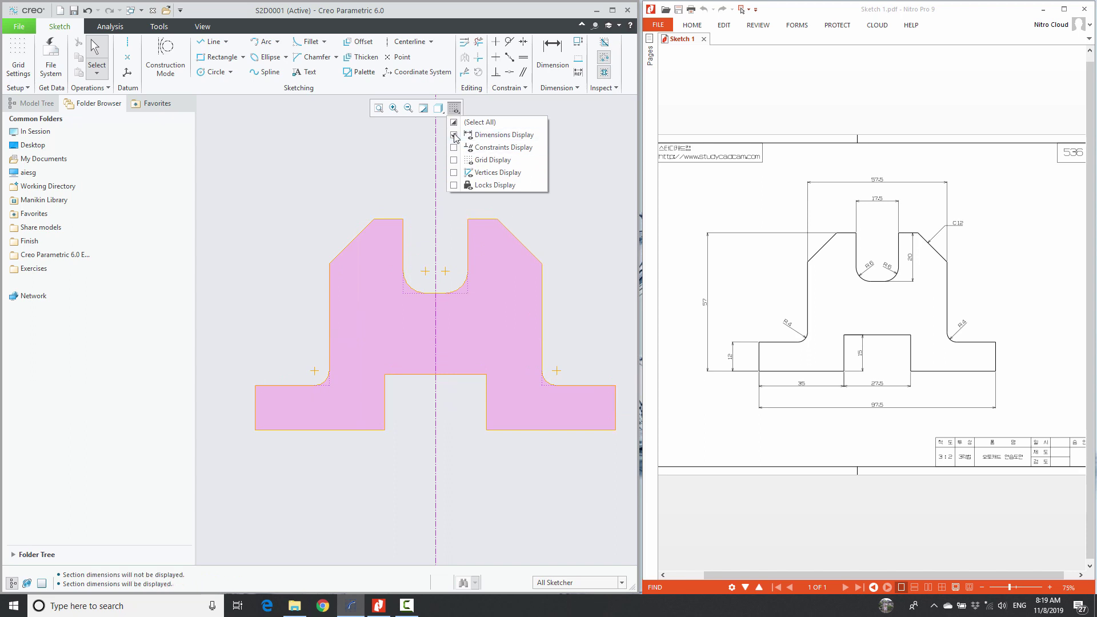
left_click(567, 152)
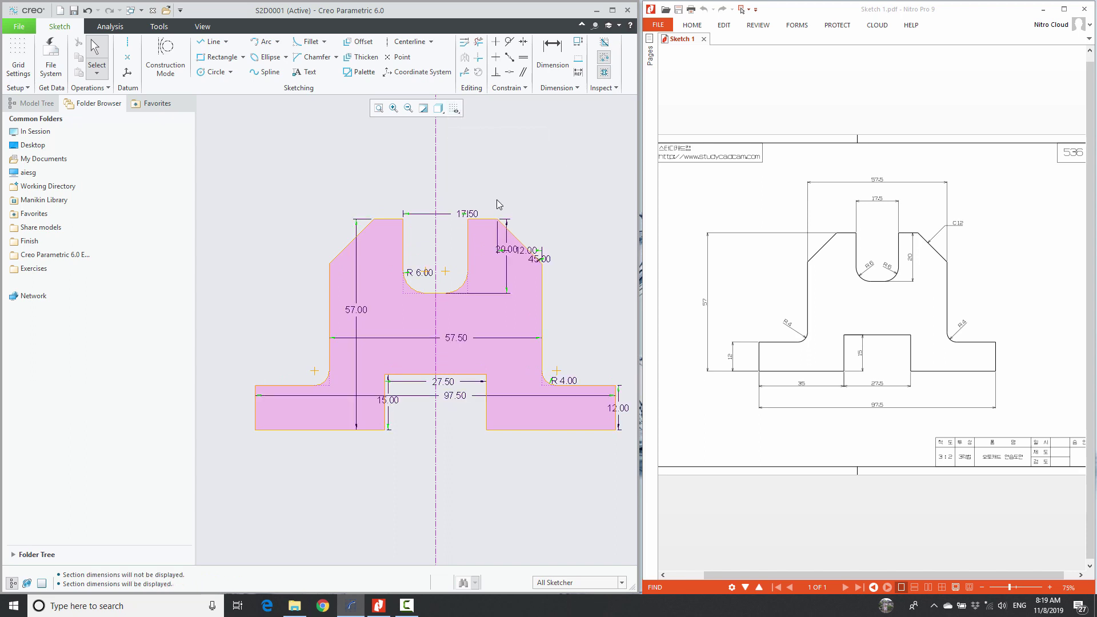
left_click_drag(462, 399, 431, 468)
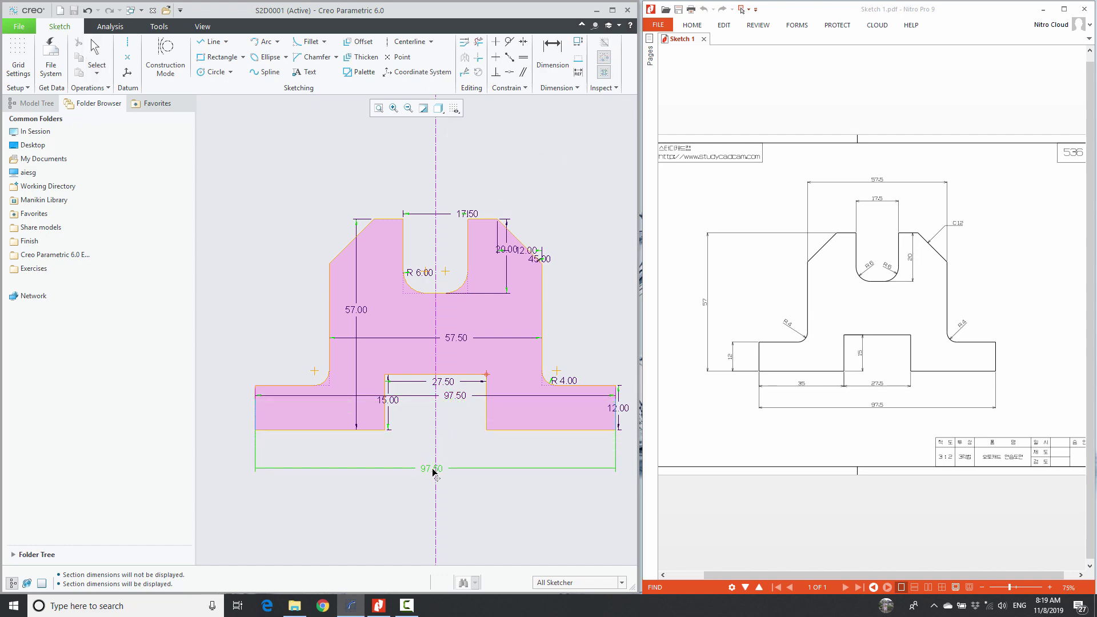
Maximize the window and move the 17.50, right 12.00, R 4.00 and 57.50 dimensions clear of the part.
left_click(612, 10)
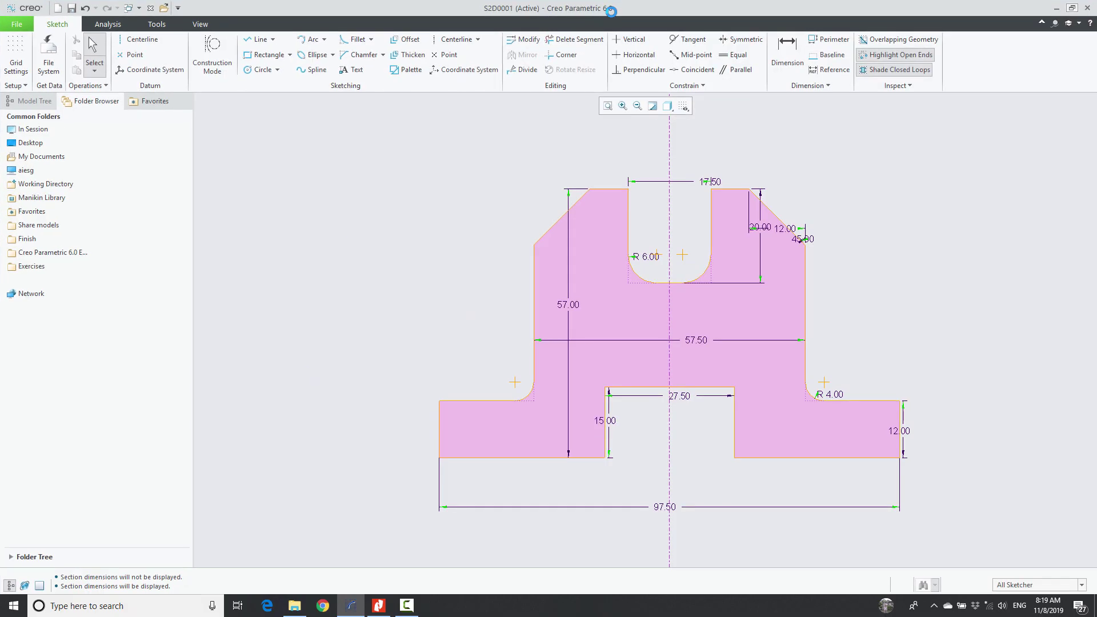
left_click_drag(721, 186, 657, 152)
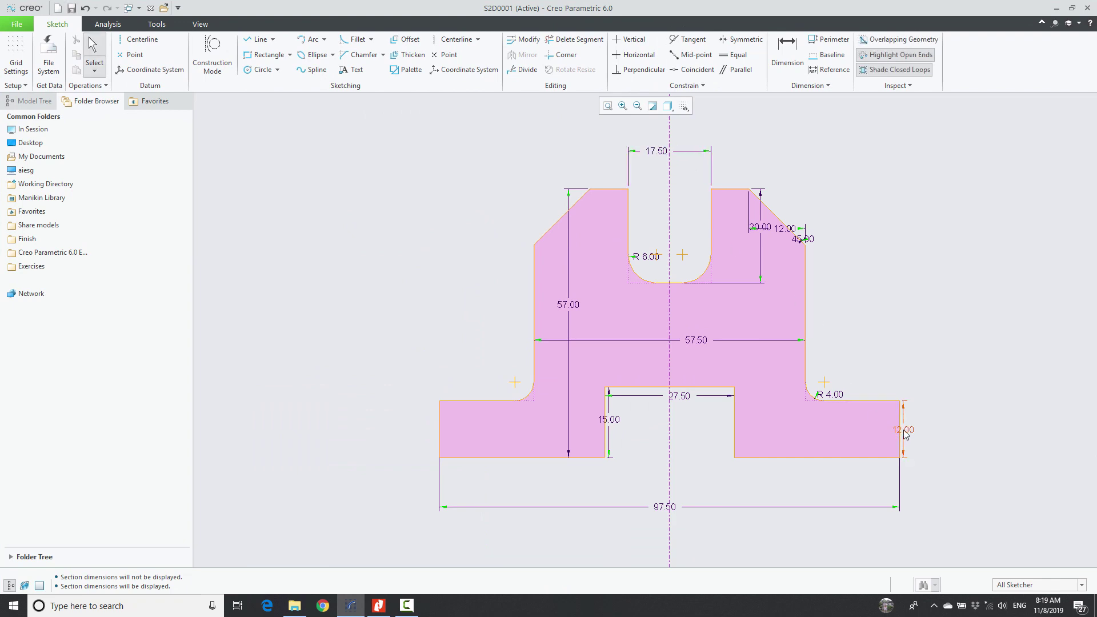
left_click_drag(903, 429, 940, 431)
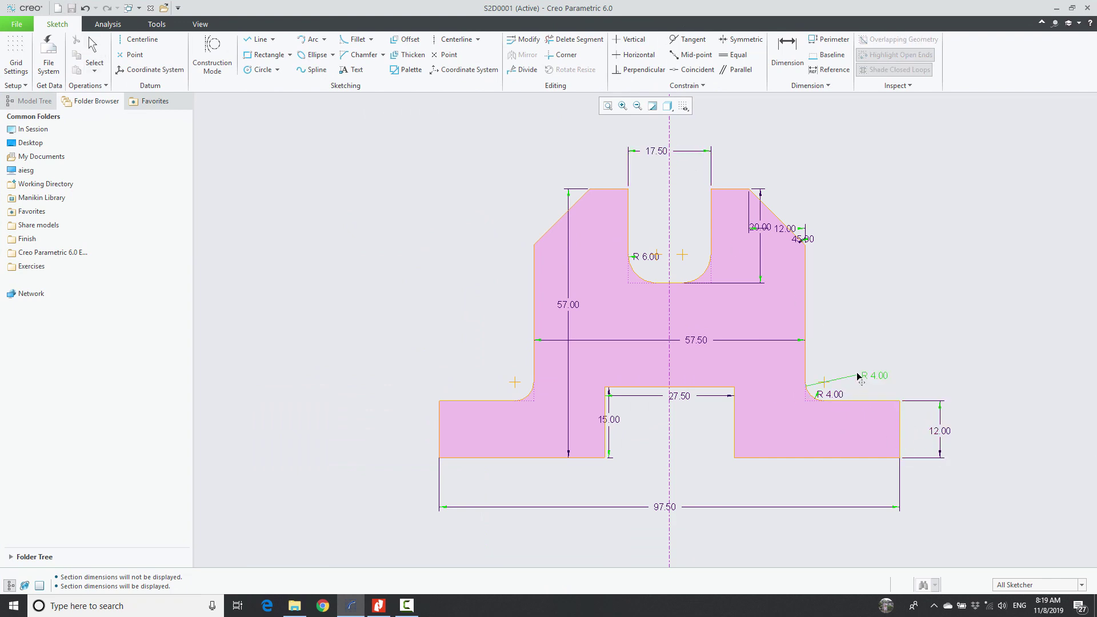
left_click_drag(833, 394, 852, 366)
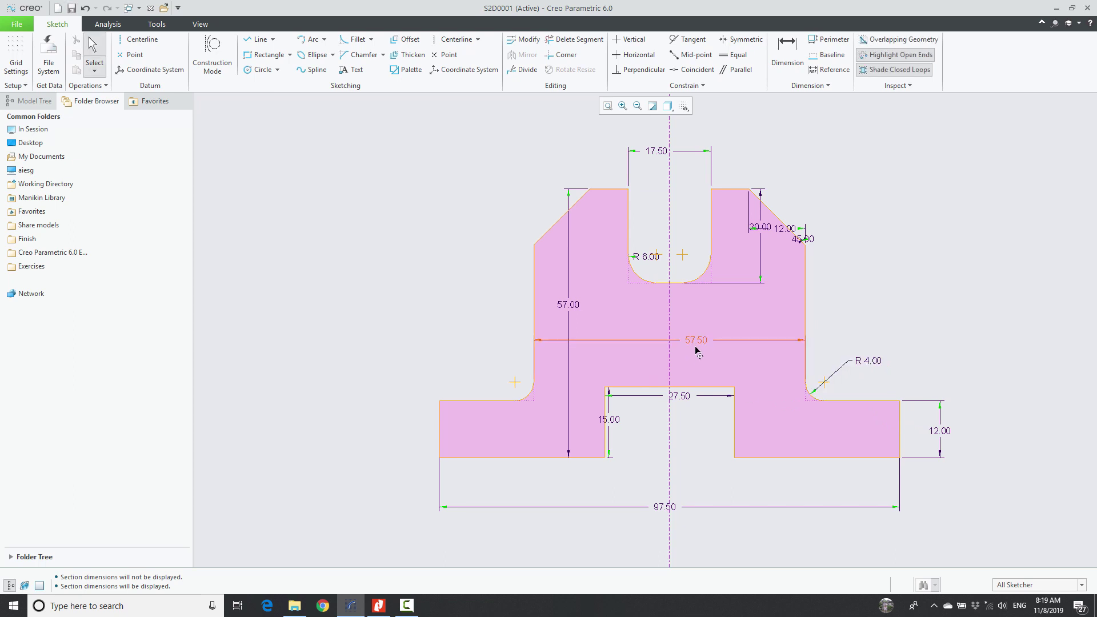
left_click_drag(695, 343, 691, 483)
Reposition the 57.00, 27.50, 15.00, 12.00 chamfer and 20.00 dimensions for readability.
left_click_drag(568, 304, 390, 328)
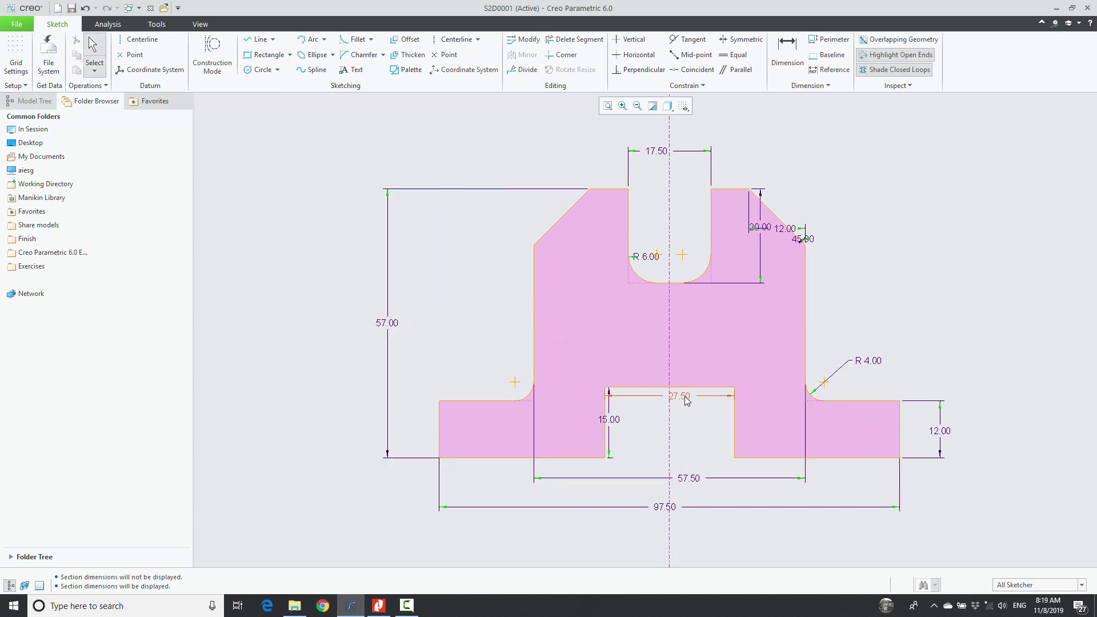
left_click_drag(688, 397, 691, 428)
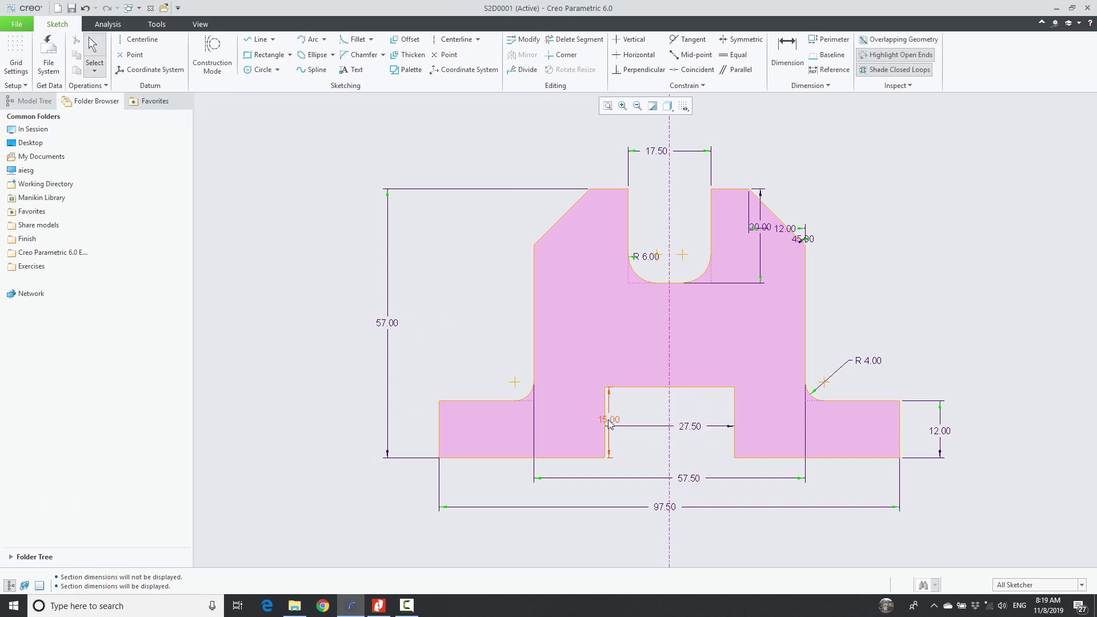
left_click_drag(609, 419, 581, 426)
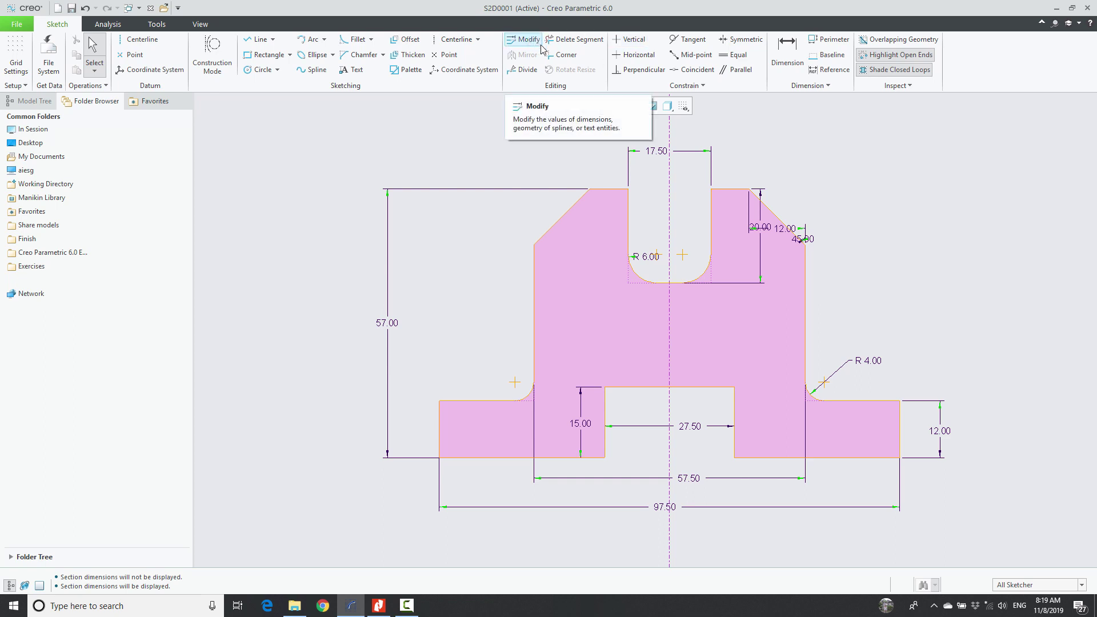
left_click_drag(784, 229, 771, 154)
mouse_move(765, 233)
left_mouse_down()
mouse_move(854, 236)
mouse_move(788, 226)
mouse_move(781, 202)
left_mouse_up()
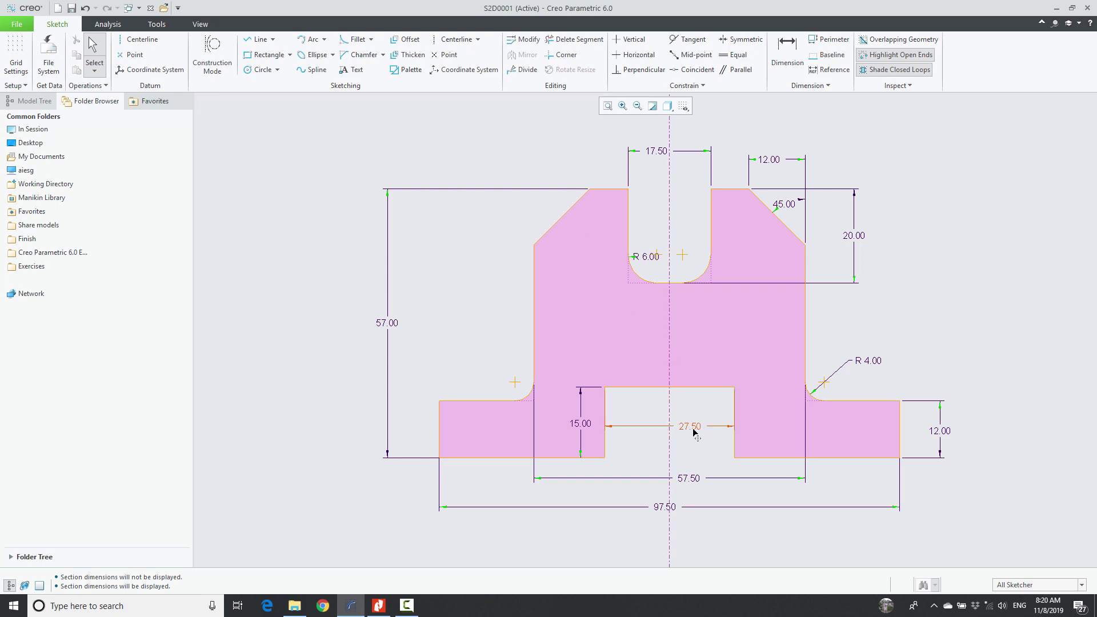
left_click_drag(704, 424, 704, 429)
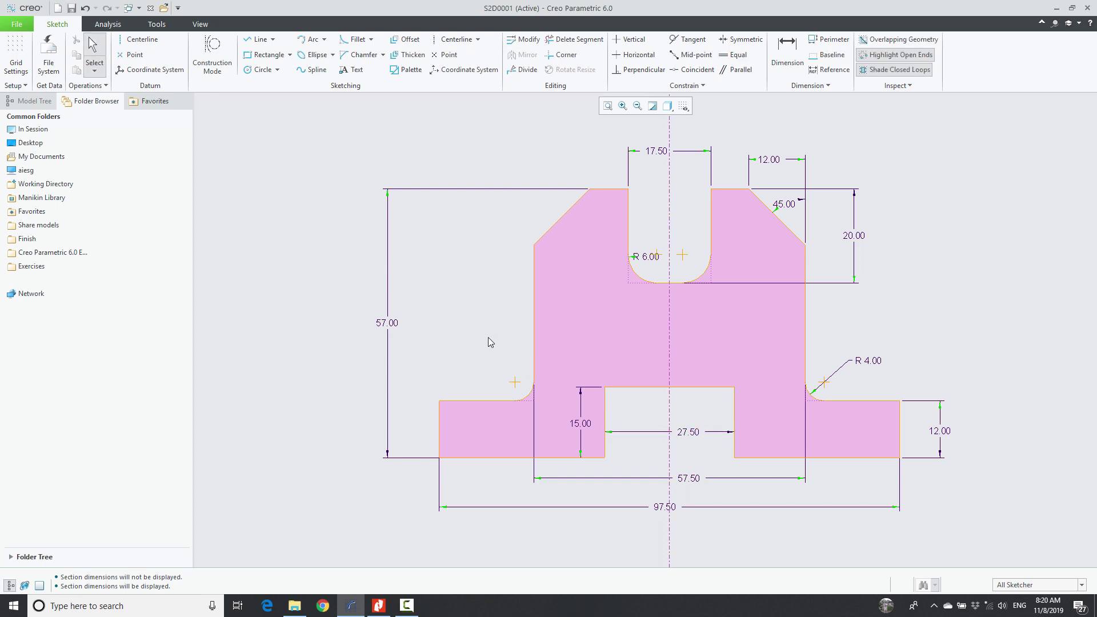